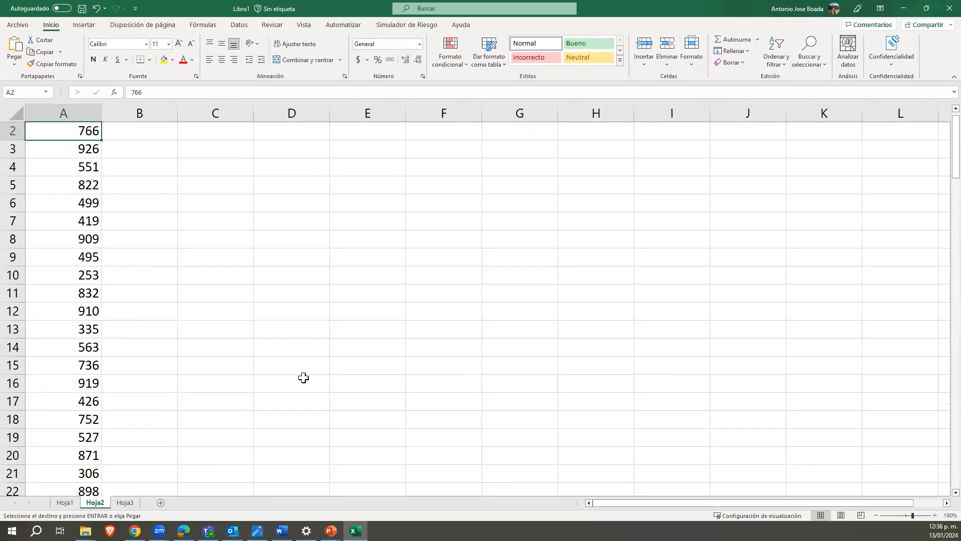
Widen column A so that its heading Dinero Semanal (Dólares) fits.
left_click(62, 133)
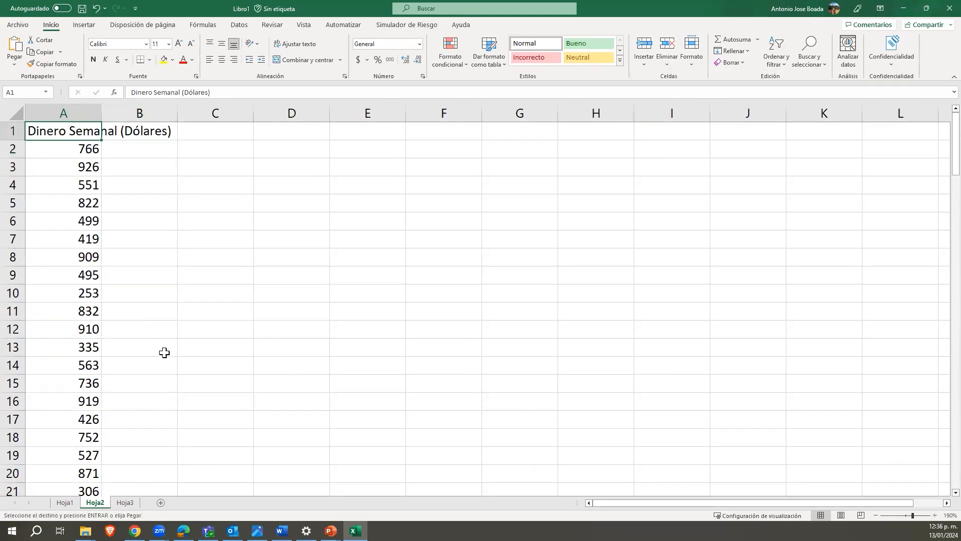
double_click(101, 102)
left_click(135, 165)
Examine the heading Dinero Semanal (Dólares) and the numeric values below it in column A.
left_click_drag(129, 133, 116, 288)
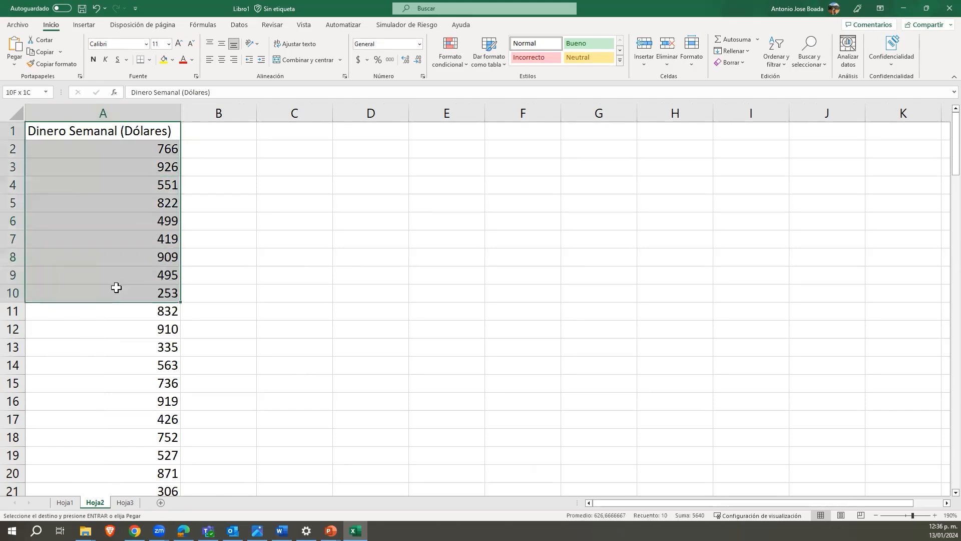
left_click(128, 163)
left_click(118, 135)
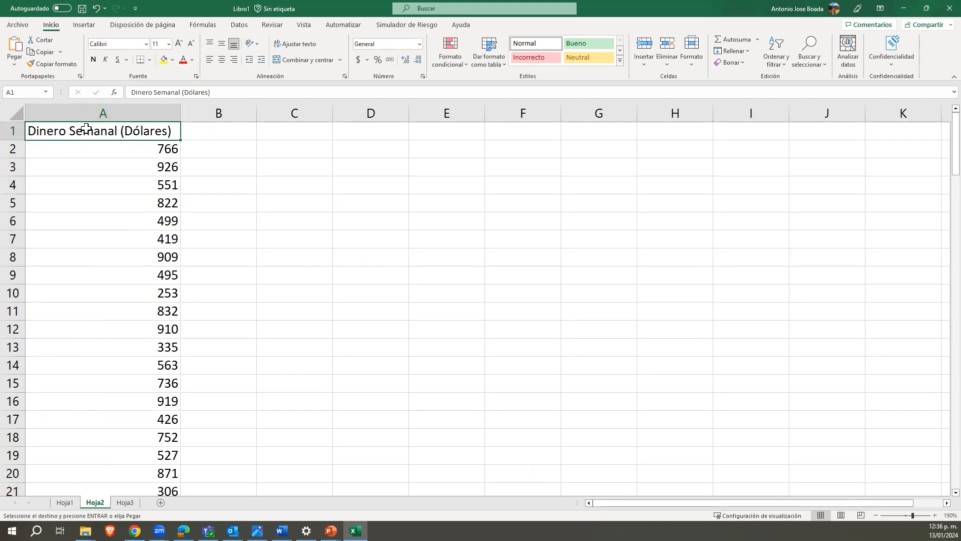
left_click_drag(163, 155, 153, 363)
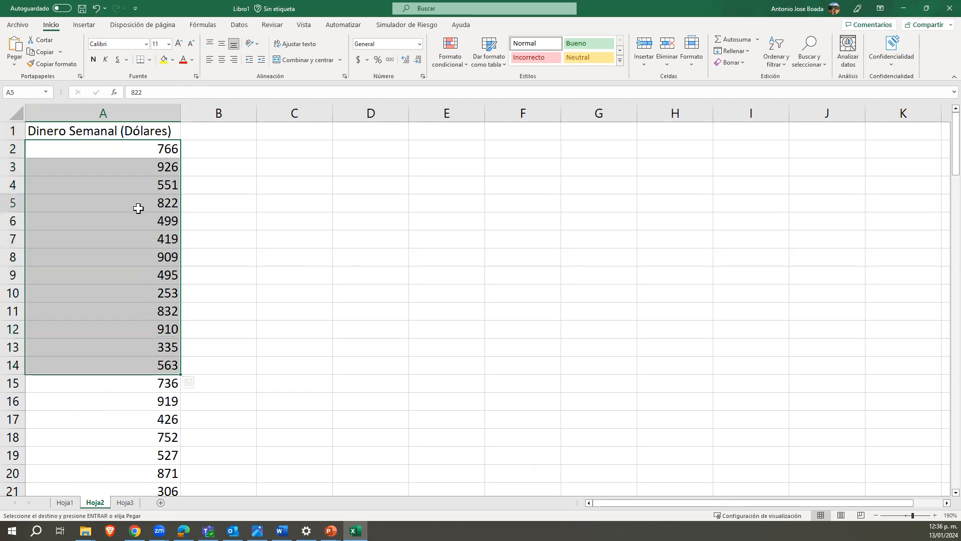
left_click(137, 208)
left_click(143, 173)
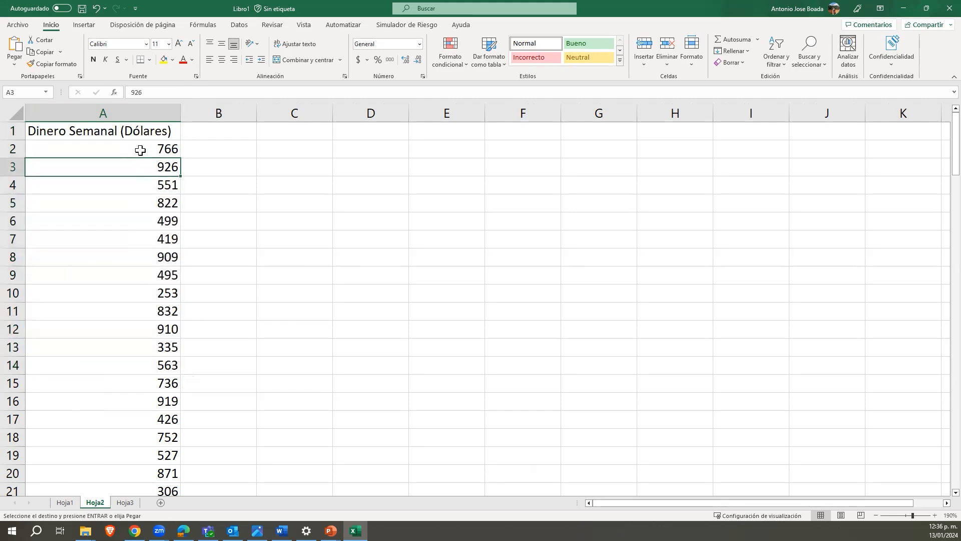
left_click(140, 150)
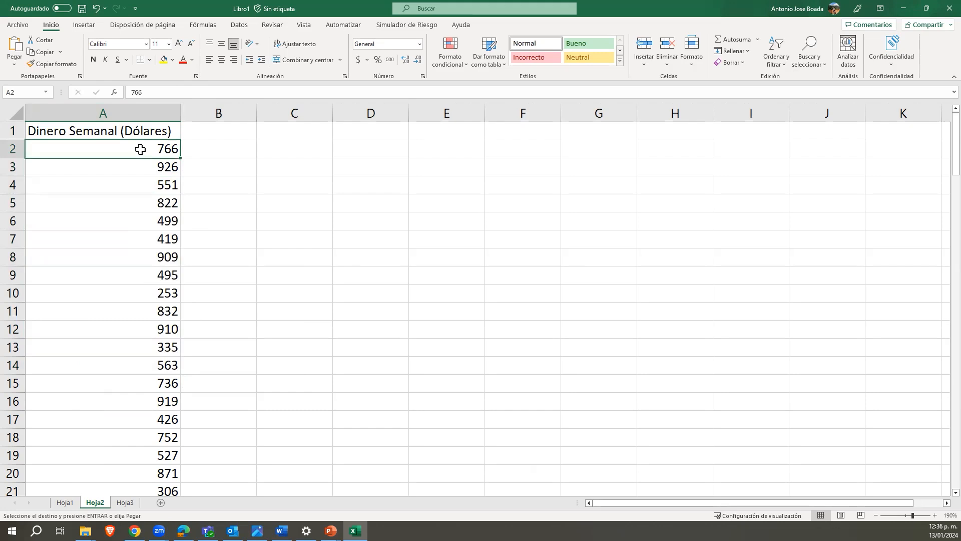
left_click(123, 133)
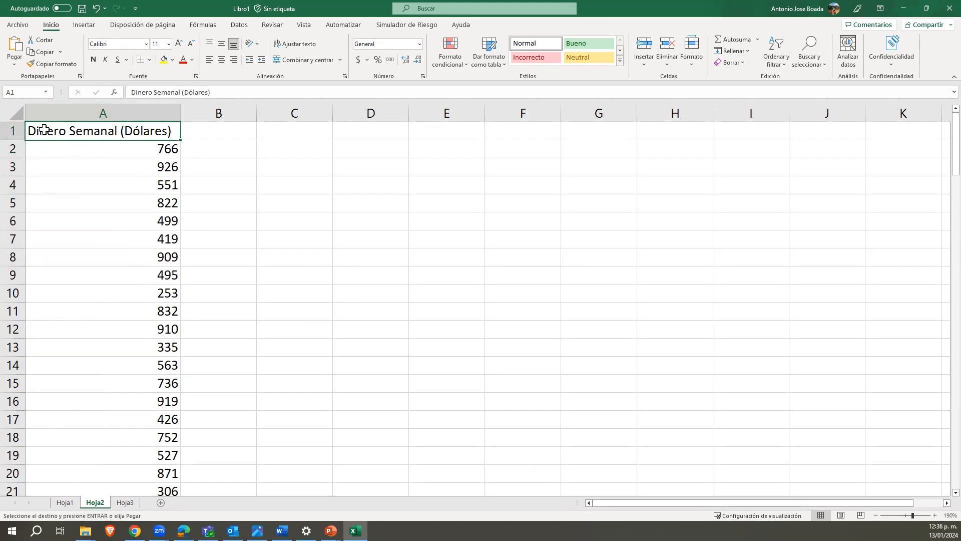
left_click(162, 150)
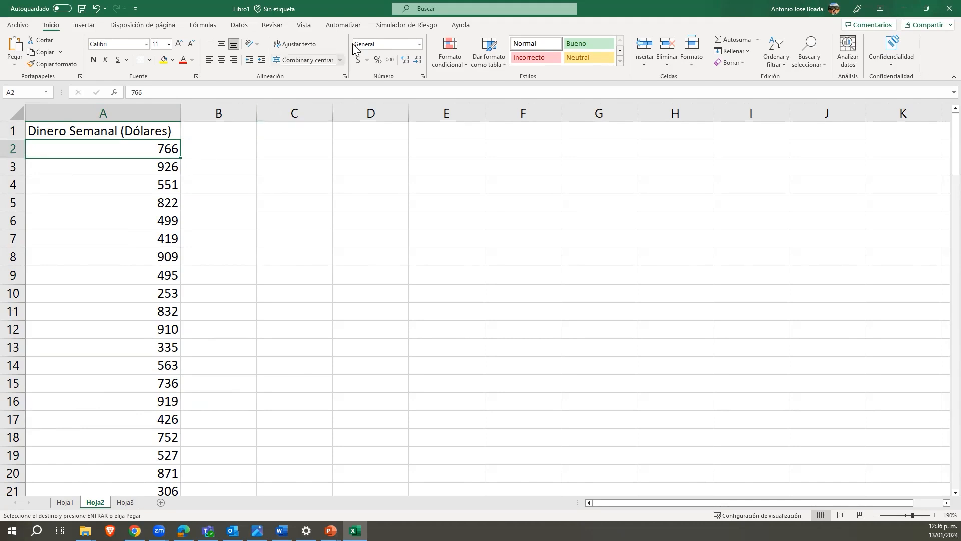
left_click_drag(143, 153, 152, 392)
left_click(147, 304)
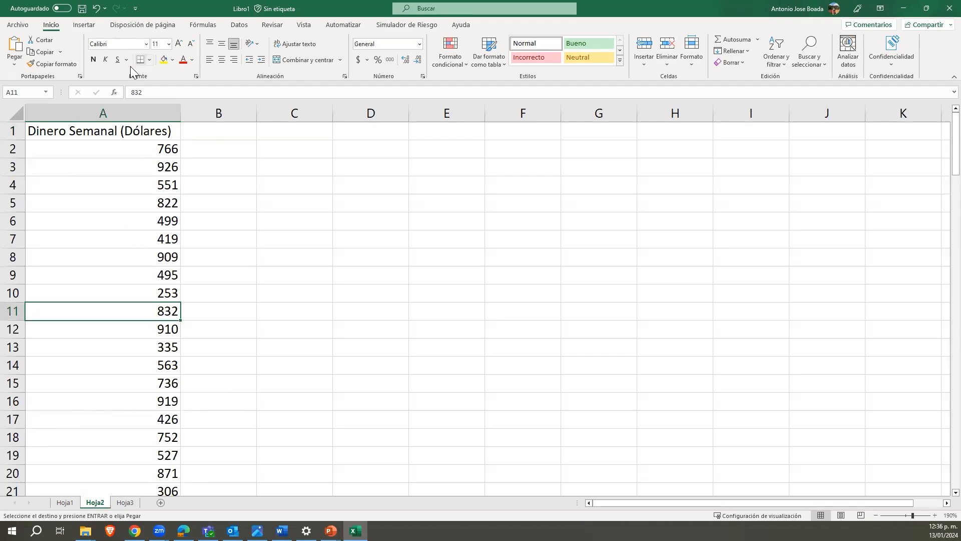
left_click(135, 154)
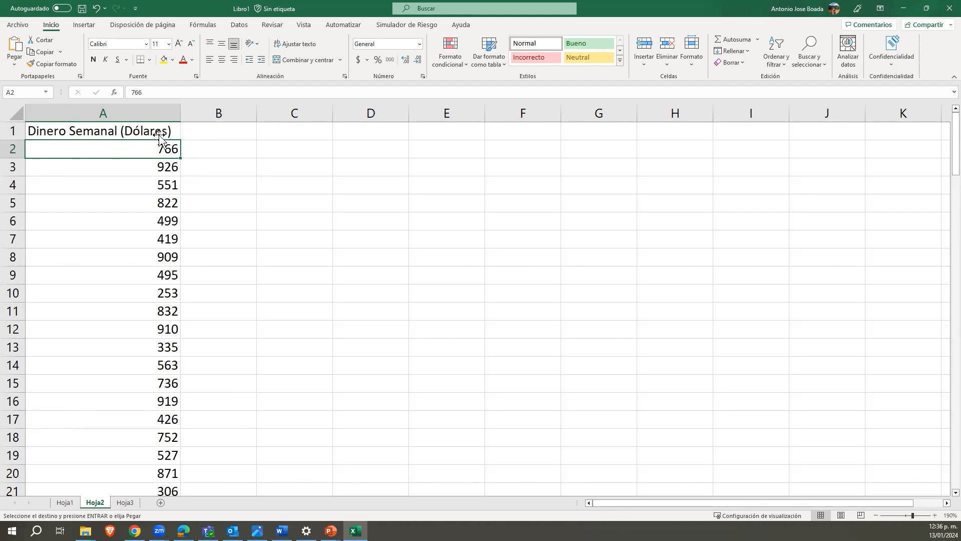
Copy the whole of column A into column E.
left_click(148, 111)
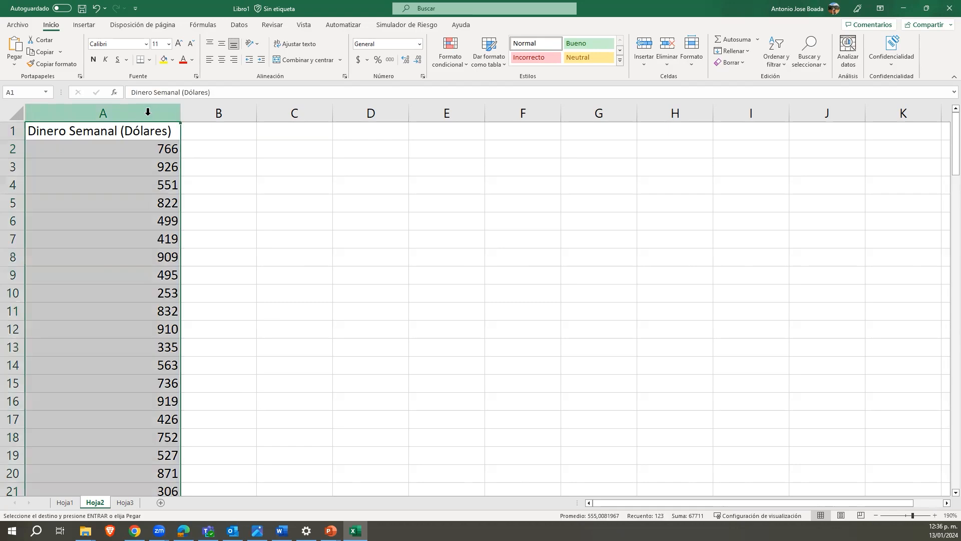
left_click(446, 113)
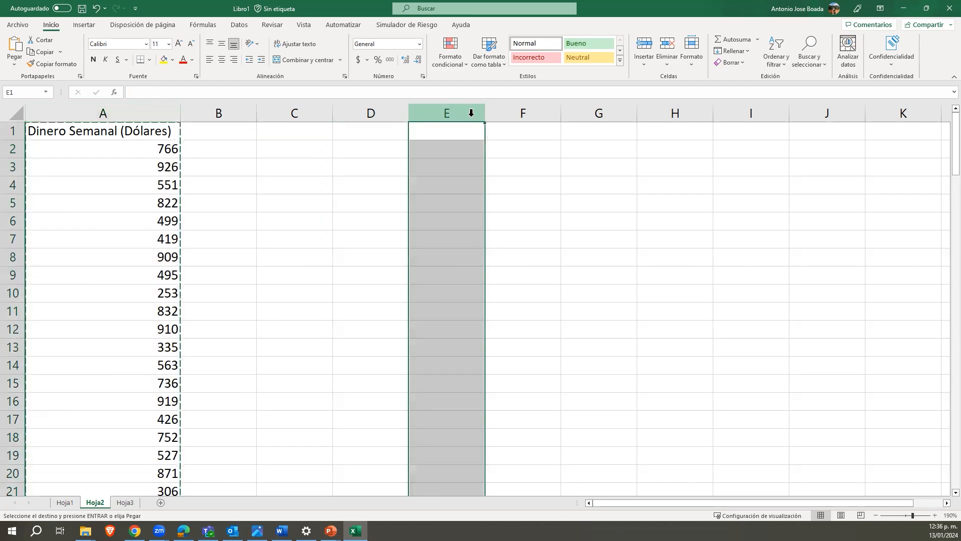
key("ctrl+v")
Rename the heading in E1 as "Cantidad de clientes por día" and widen column E to fit it.
left_click(476, 162)
left_click(476, 130)
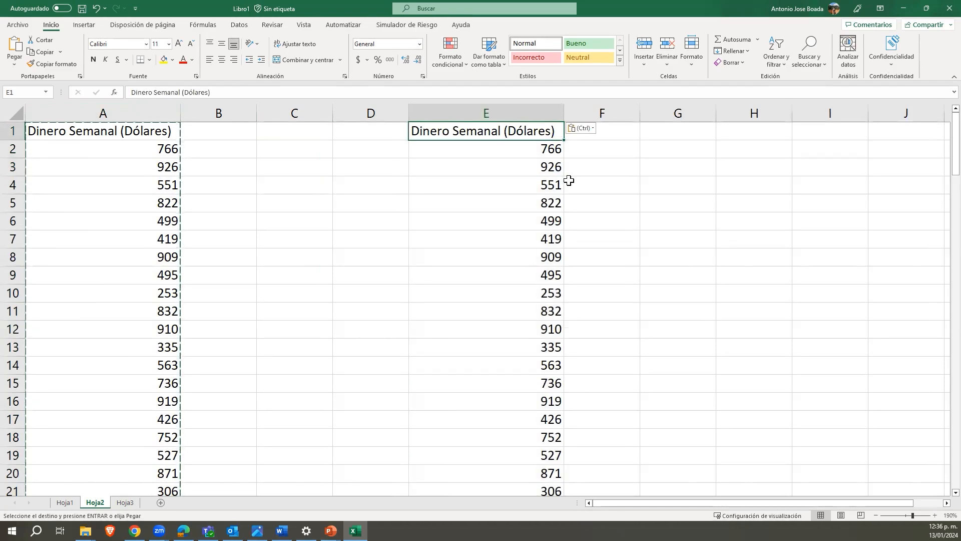
type("Cantidad de cl")
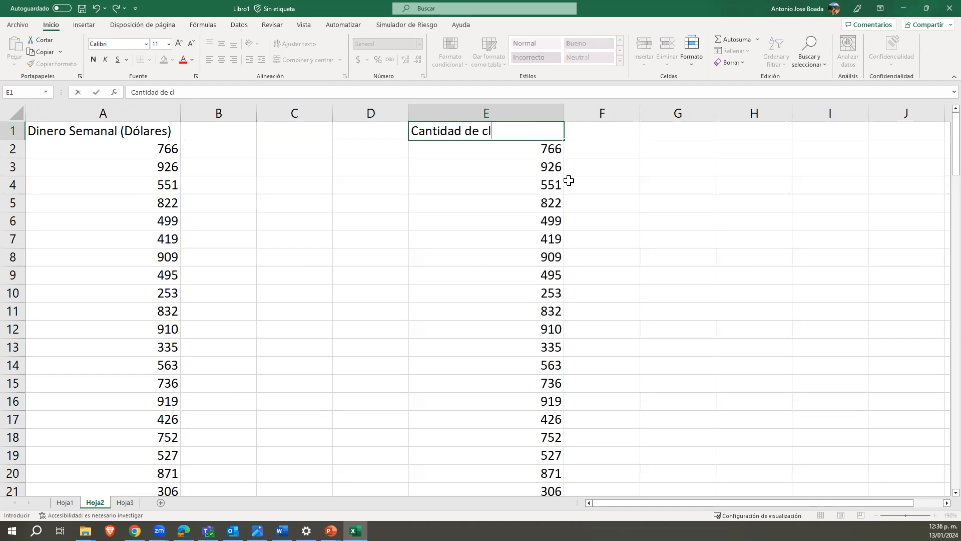
type("ientes por día")
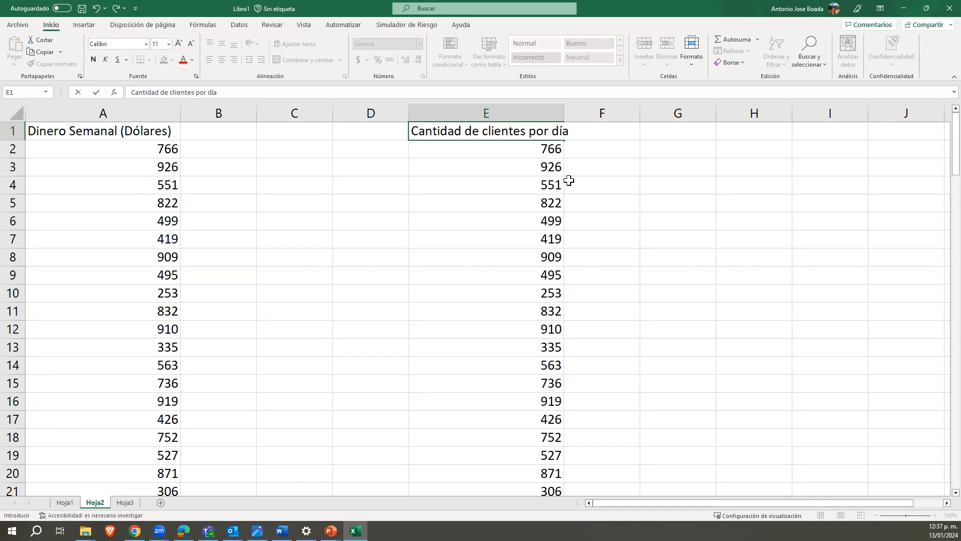
key("Return")
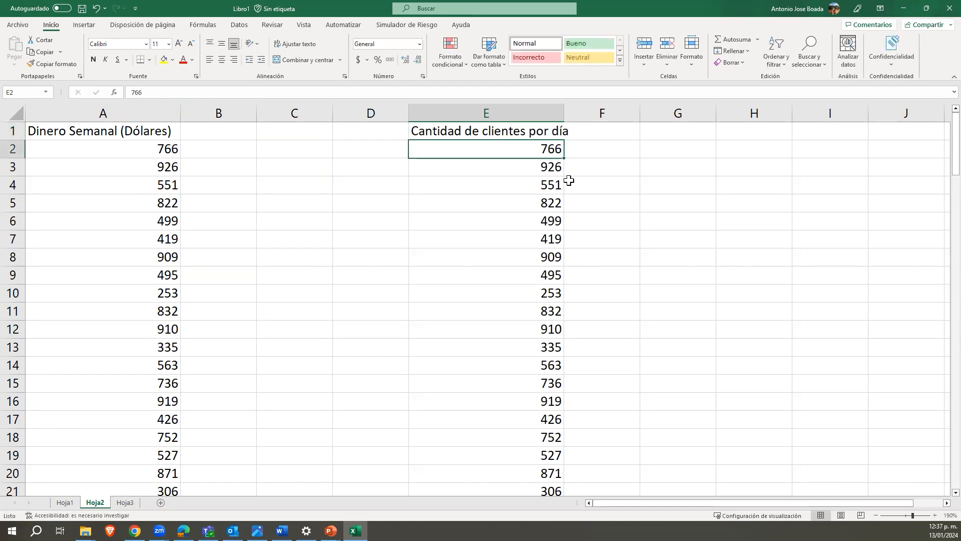
double_click(565, 108)
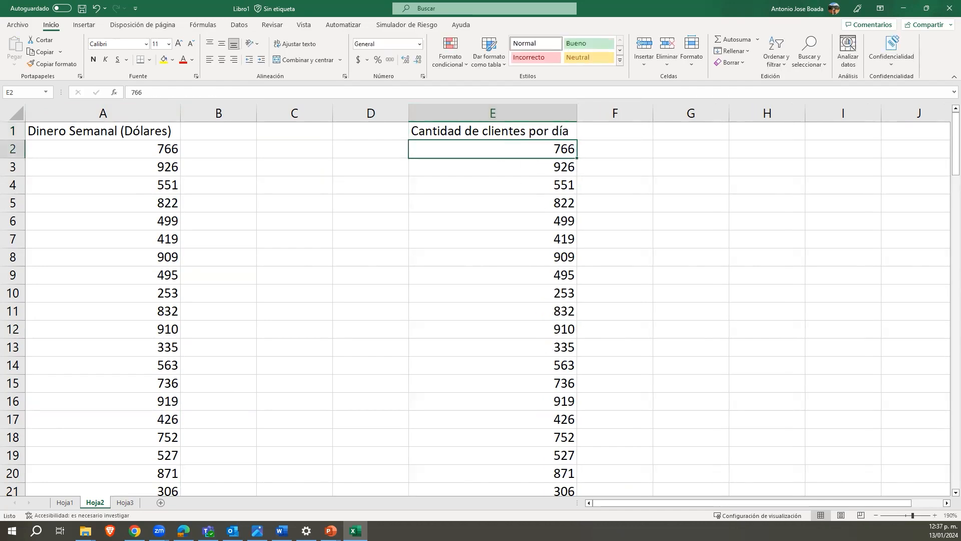
Compare the headings and values of columns A and E.
left_click(119, 114)
left_click(498, 114)
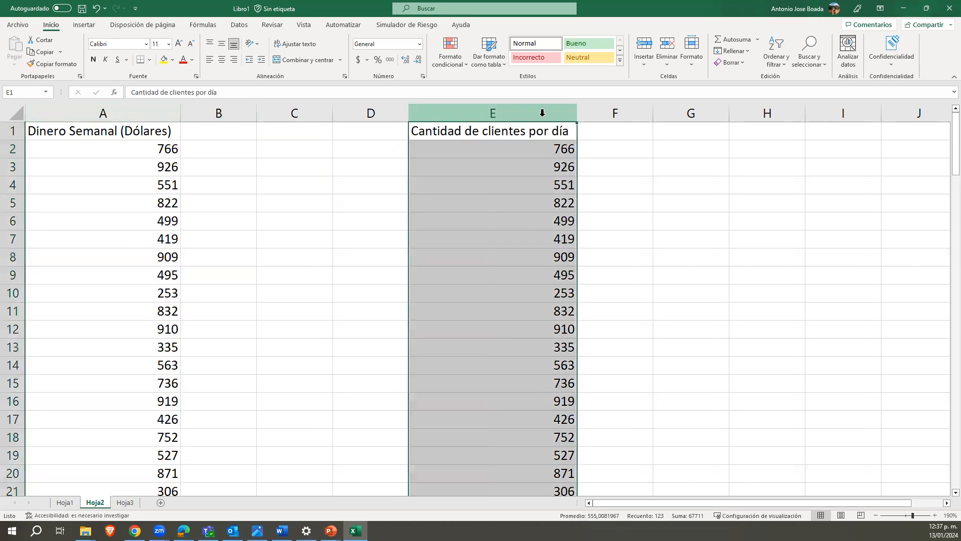
left_click_drag(137, 150, 138, 350)
left_click_drag(503, 165, 476, 382)
left_click(146, 272)
left_click(554, 255)
left_click(508, 346)
left_click(114, 221)
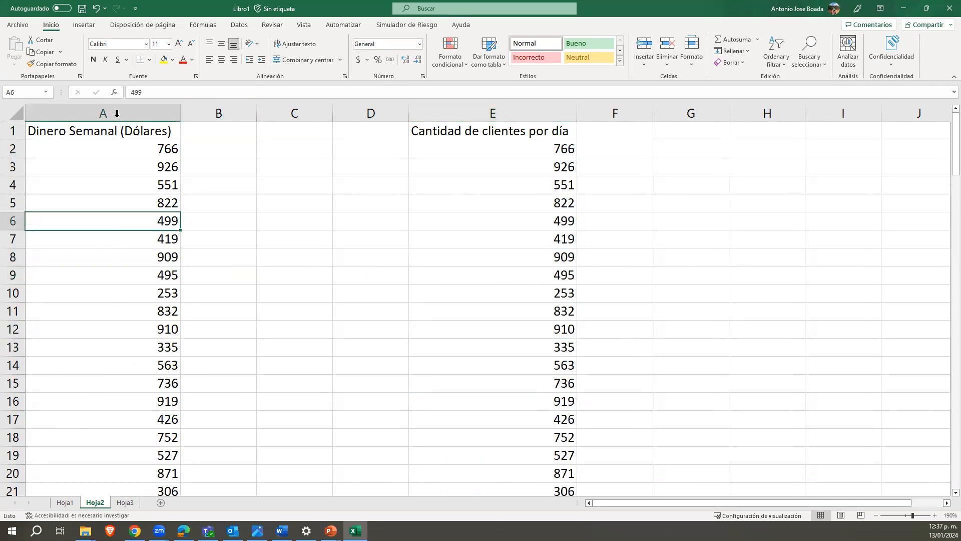
left_click(93, 132)
left_click(85, 108)
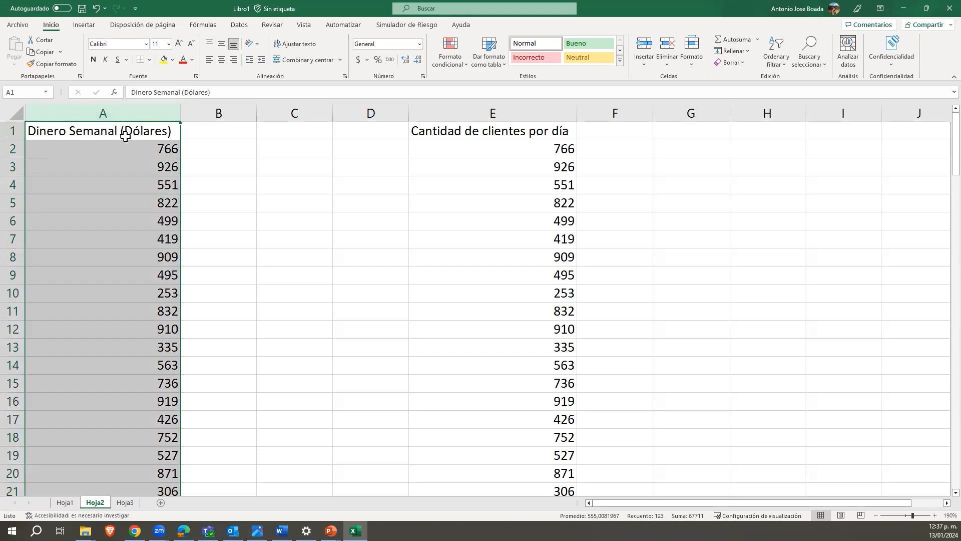
left_click(523, 129)
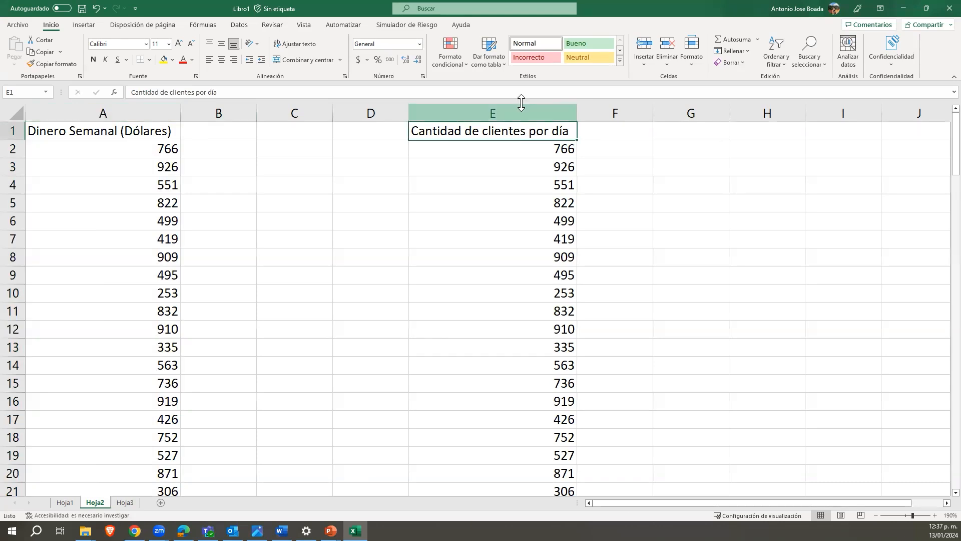
Copy the whole of column E into column H.
left_click(521, 102)
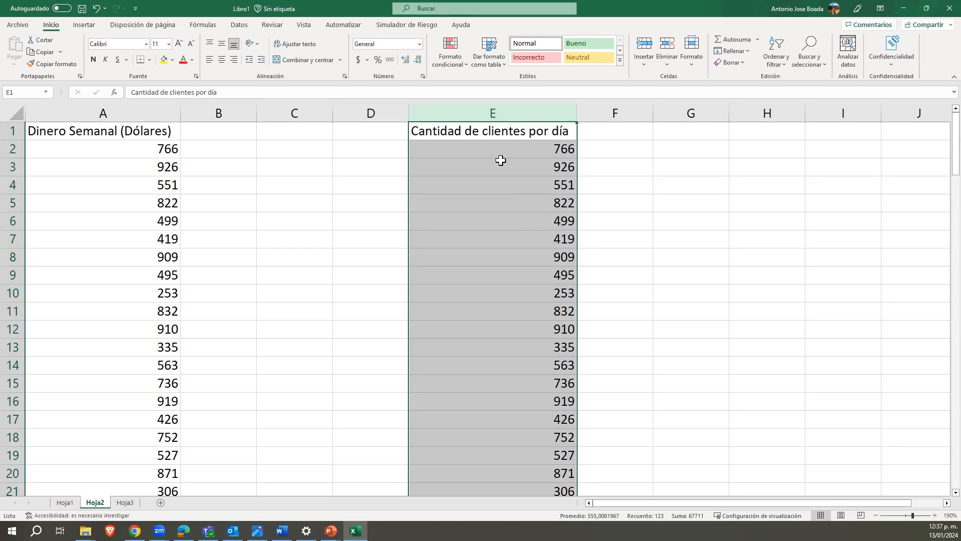
key("ctrl+c")
left_click(787, 112)
key("ctrl+v")
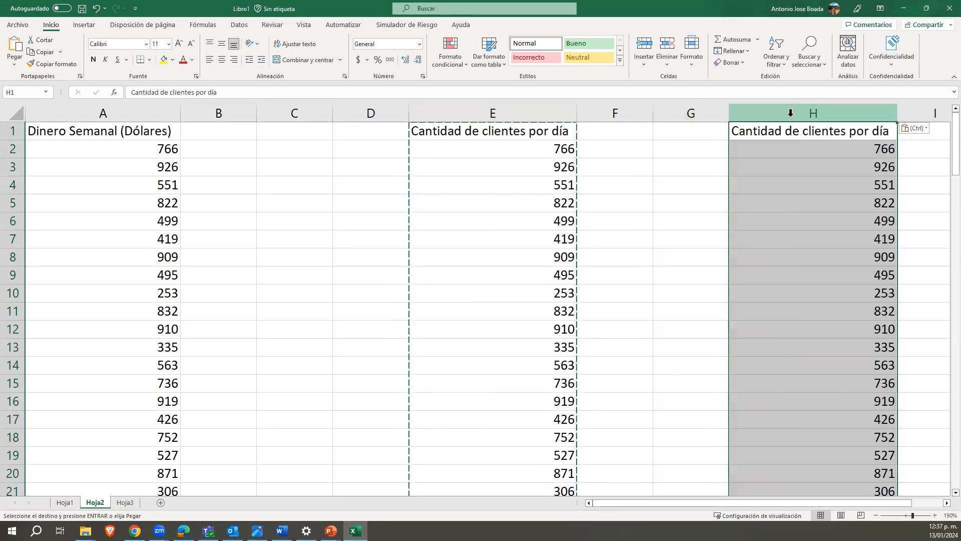
Change the heading in H1 to "Millones de personas por día".
left_click(787, 131)
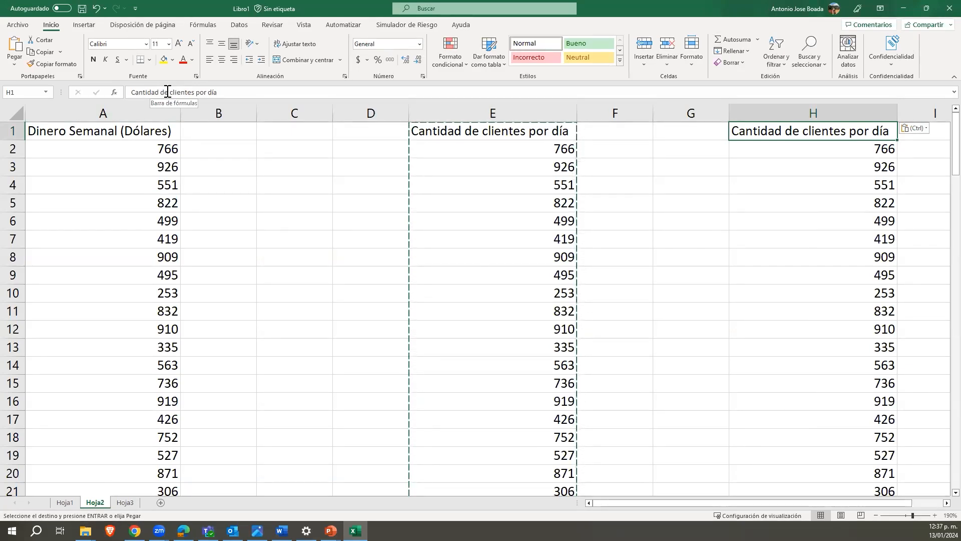
left_click_drag(169, 92, 130, 95)
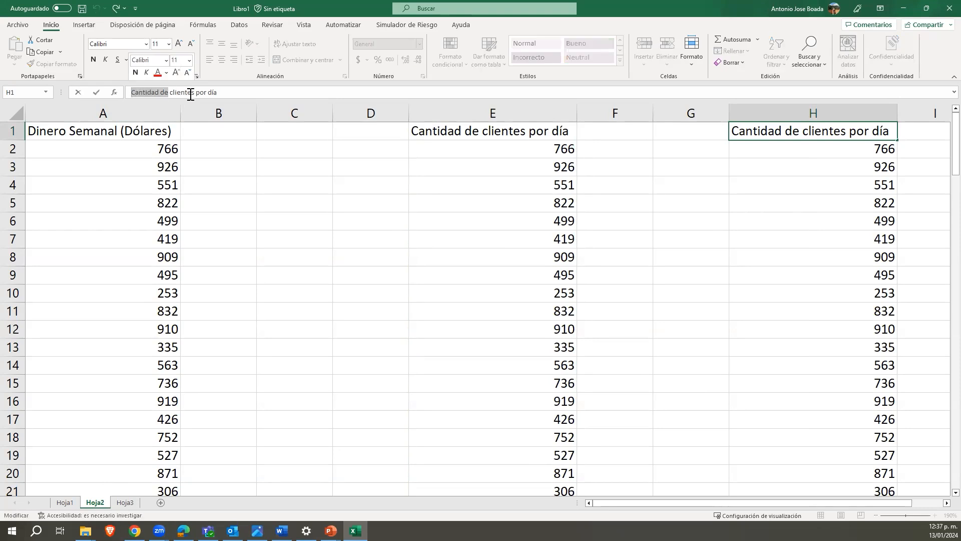
left_click_drag(193, 94, 122, 95)
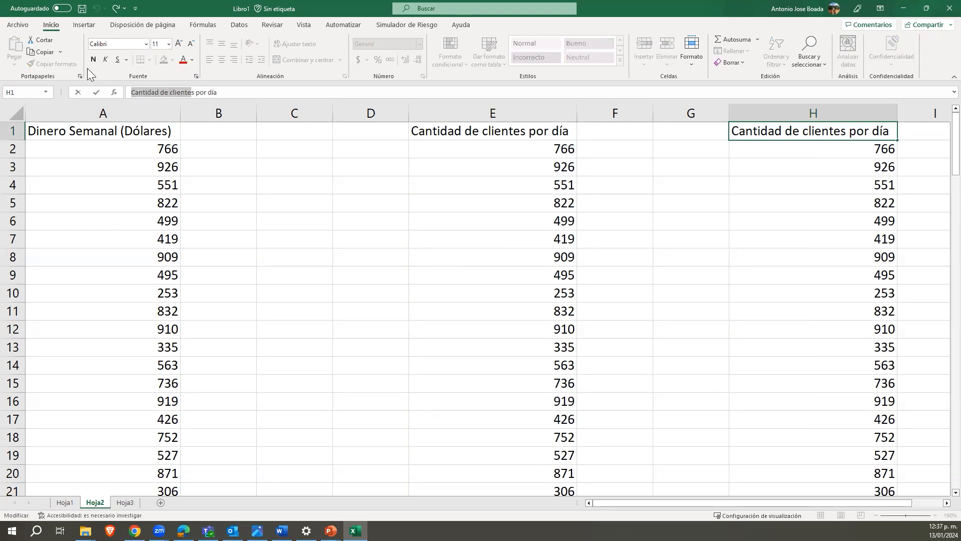
key("Delete")
key("Delete")
key("Delete")
key("Delete")
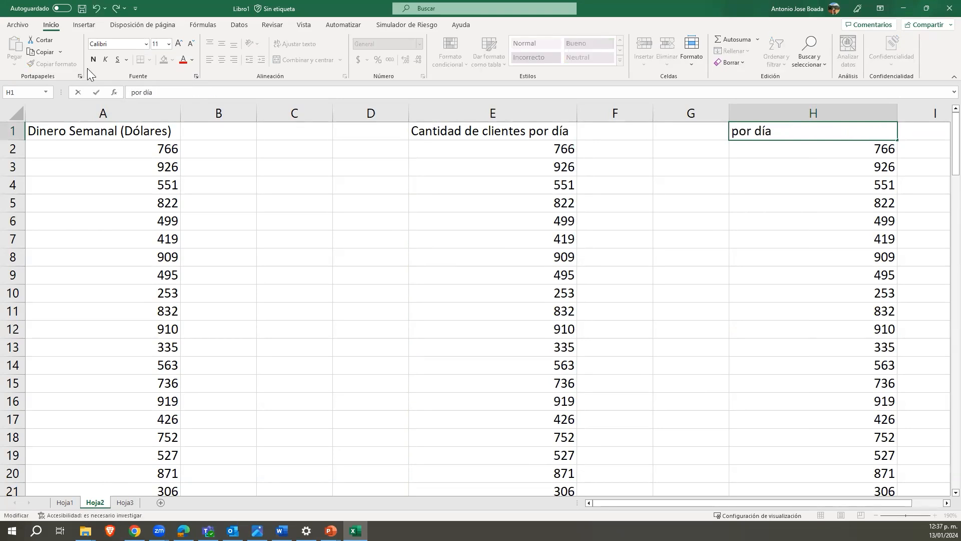
type("Millones de ")
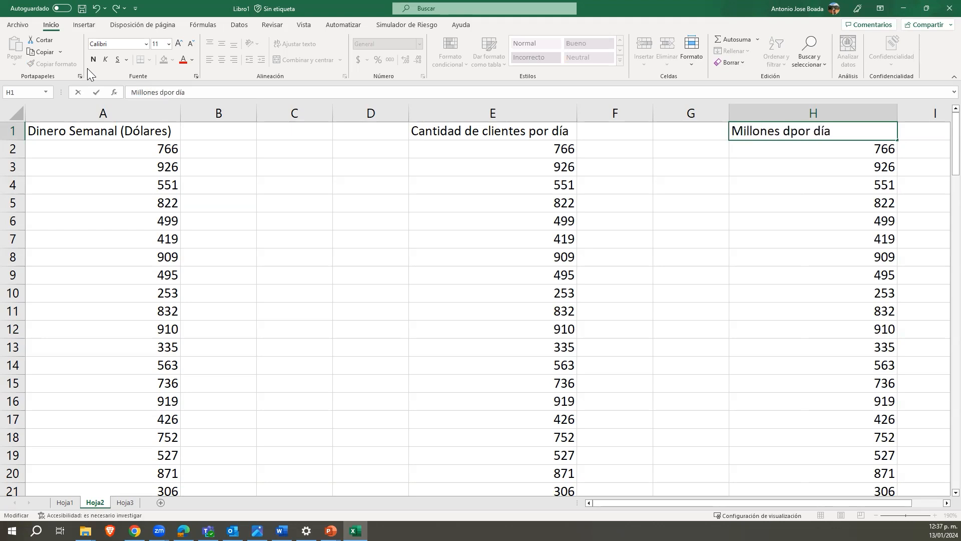
type("personas")
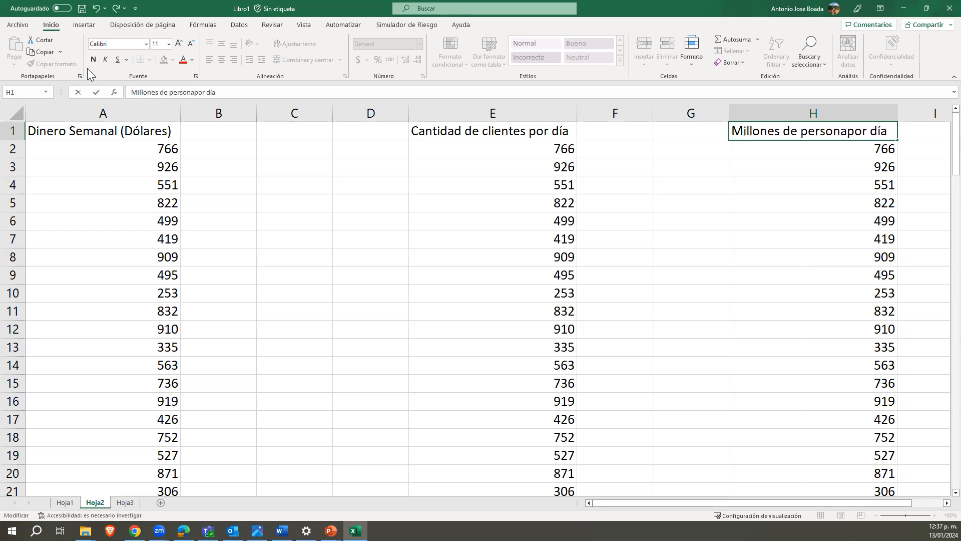
key("Return")
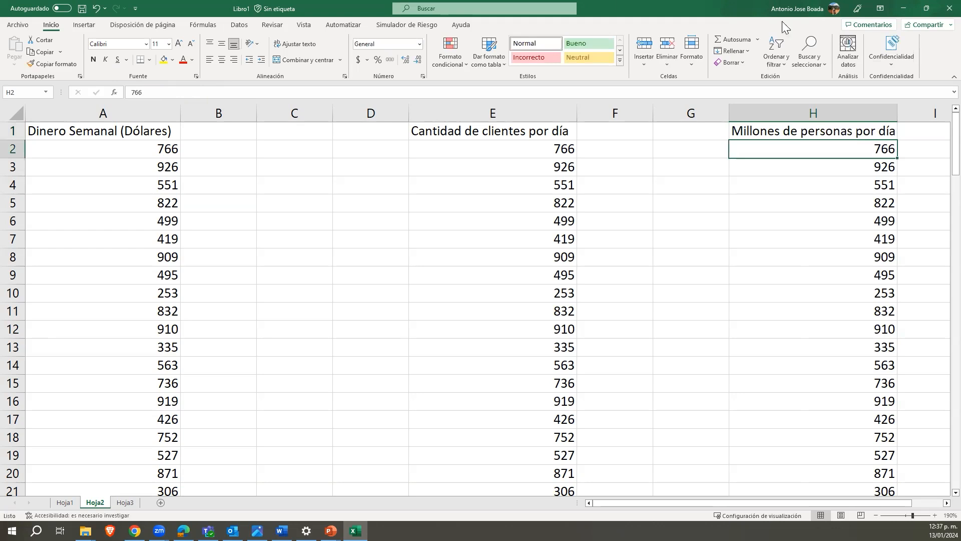
left_click(798, 112)
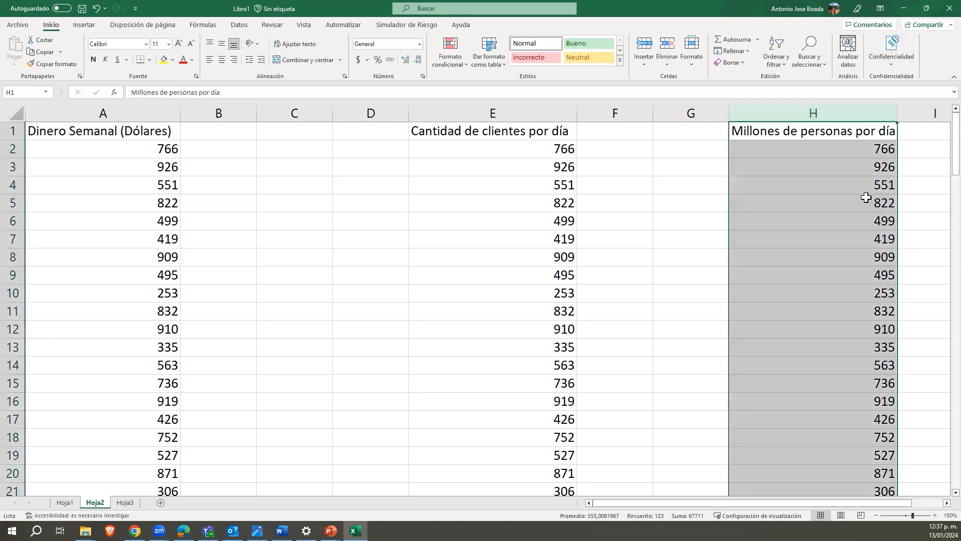
left_click(876, 152)
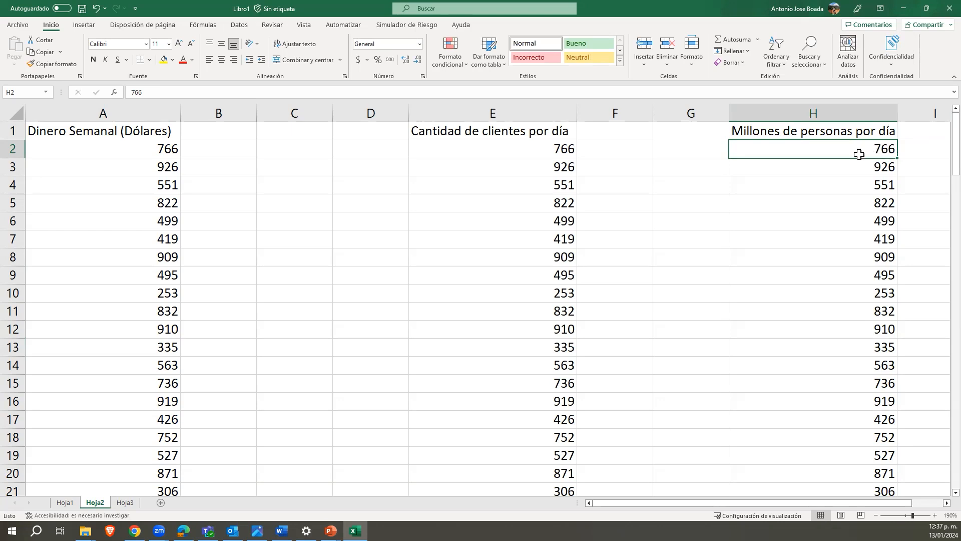
left_click(793, 129)
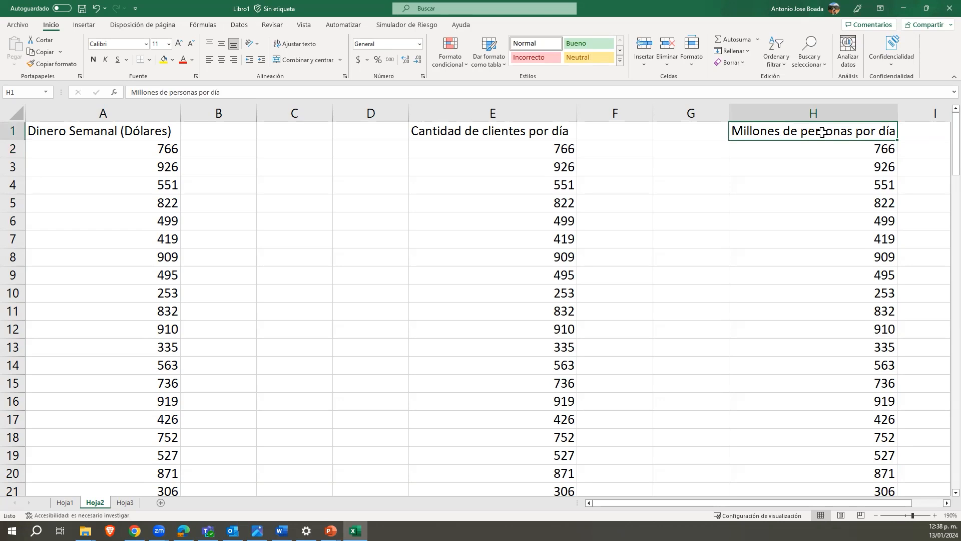
Fill columns A and H together with yellow.
left_click(806, 111)
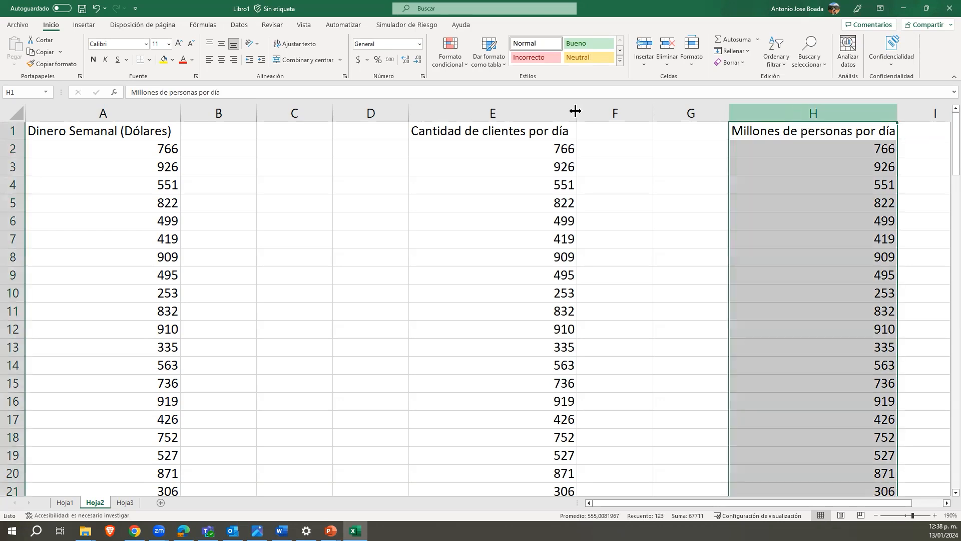
left_click(130, 113, "ctrl")
left_click(163, 60)
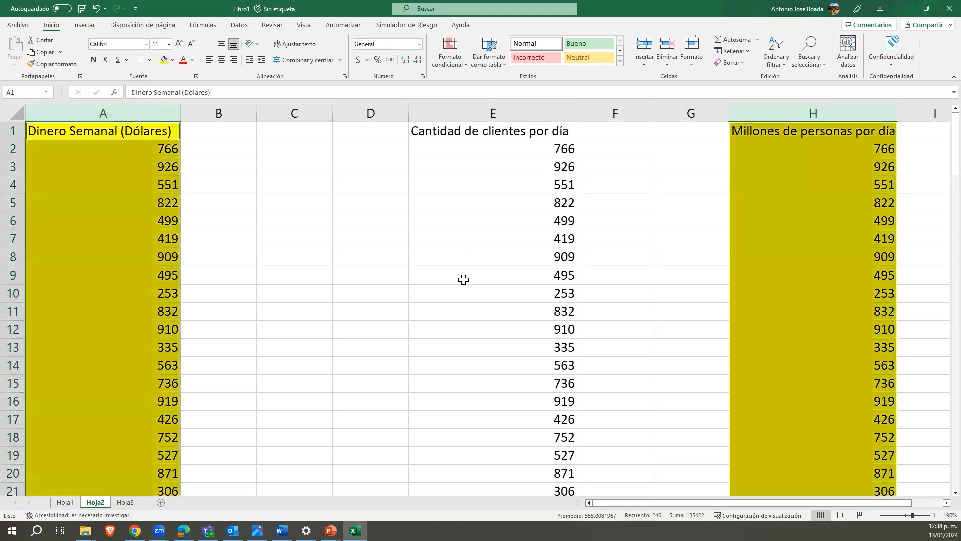
Fill the whole "Cantidad de clientes por día" column with the standard light green.
left_click_drag(468, 249, 468, 239)
left_click(491, 112)
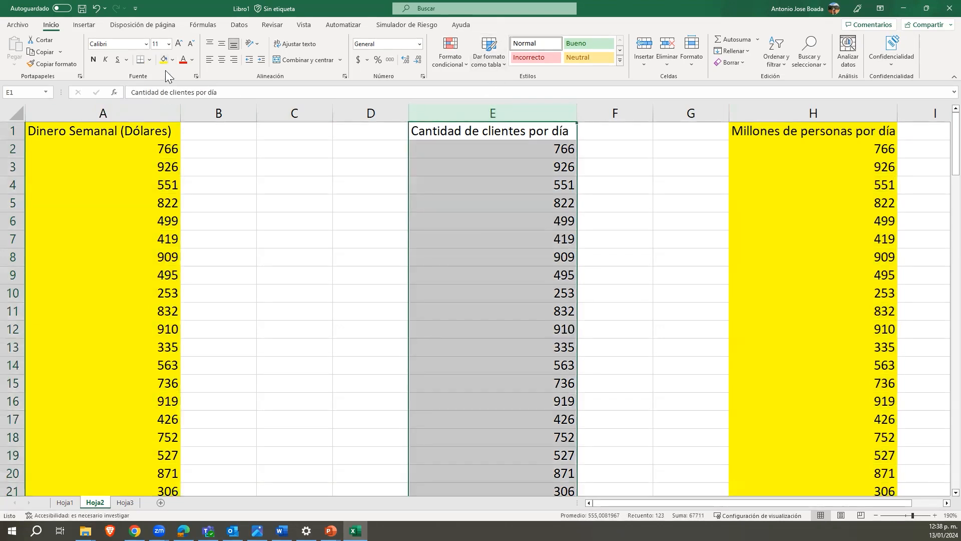
left_click(172, 59)
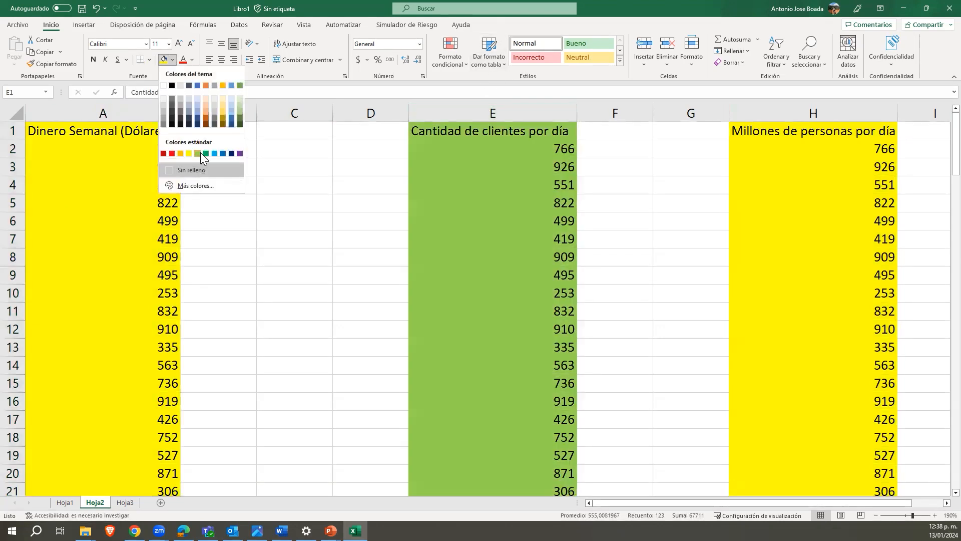
left_click(200, 152)
left_click(456, 173)
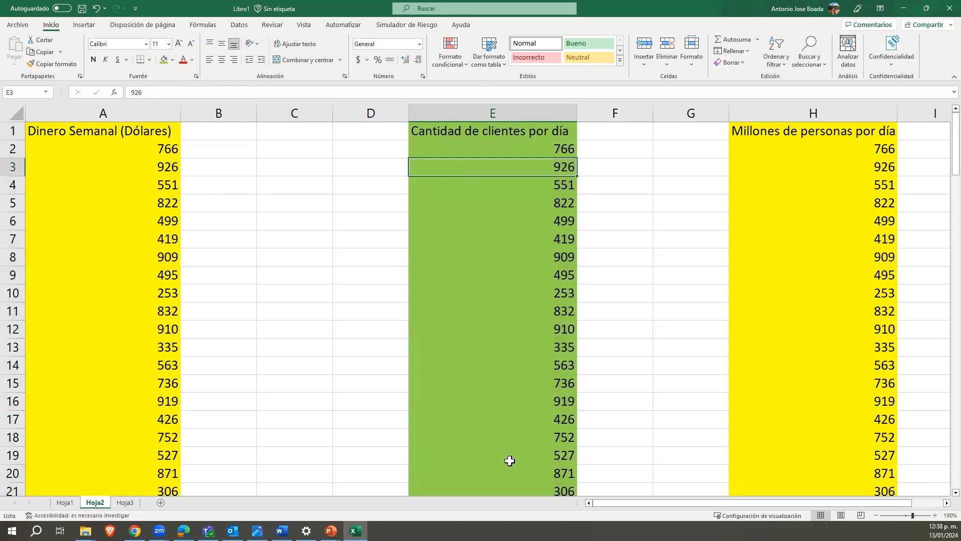
Delete the empty column D beside the green column.
left_click(382, 109)
right_click(382, 108)
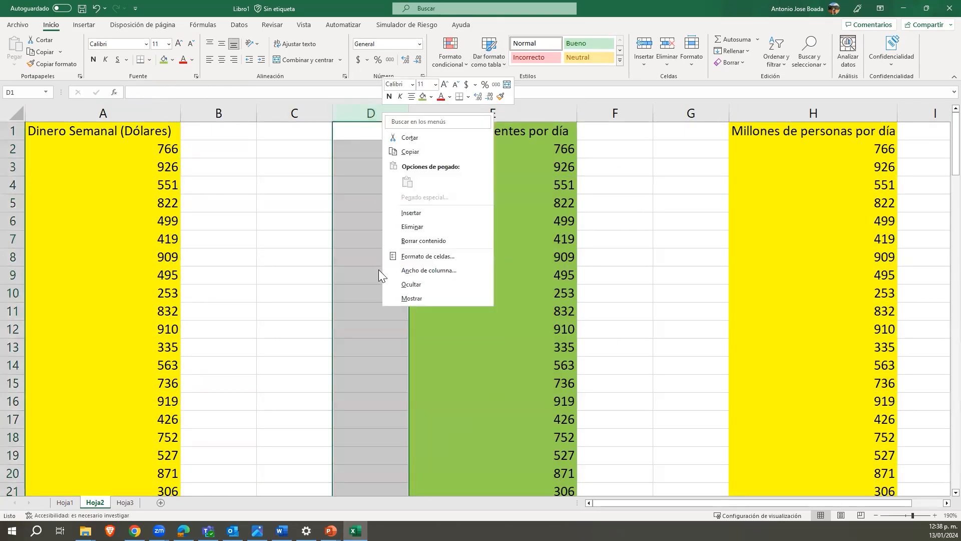
left_click(388, 227)
left_click(377, 243)
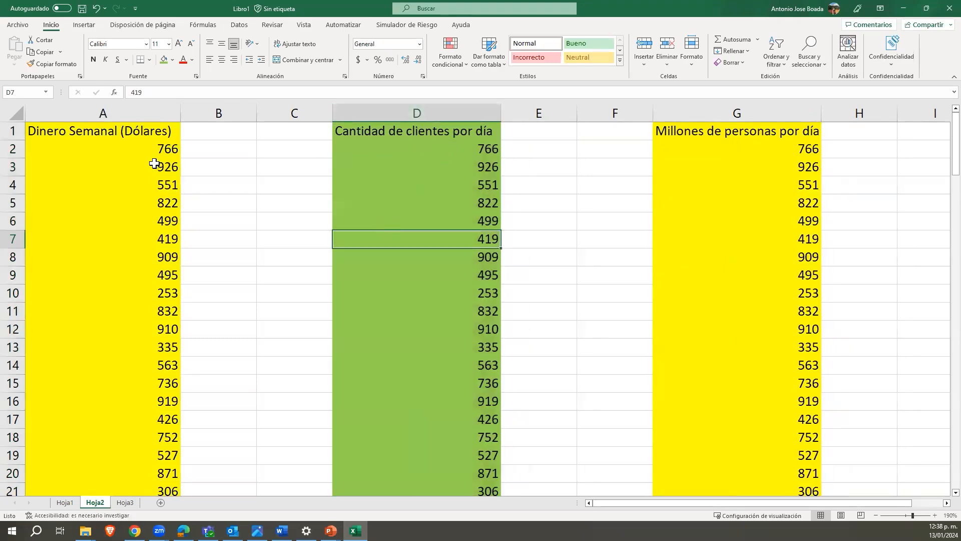
Compare the variable headings in A1, D1 and G1.
left_click(158, 132)
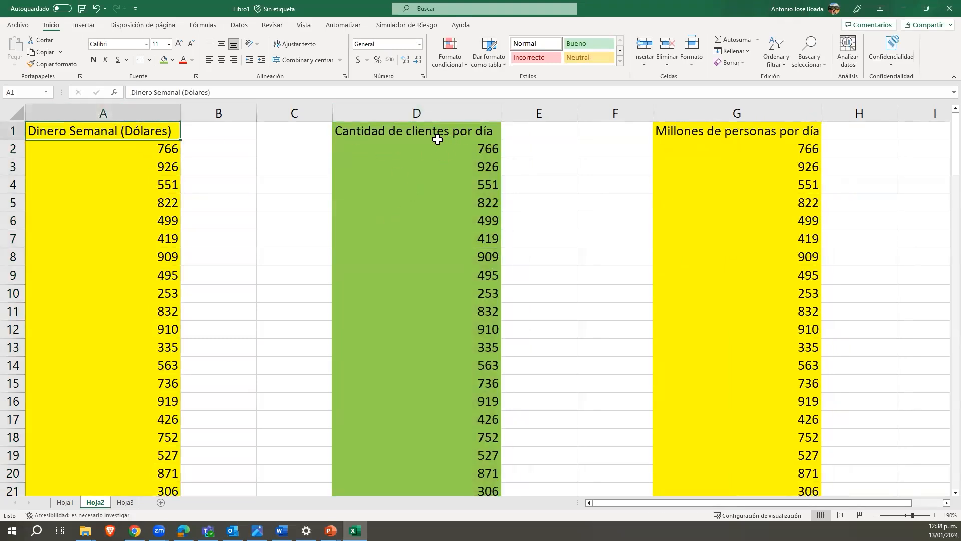
left_click(465, 138)
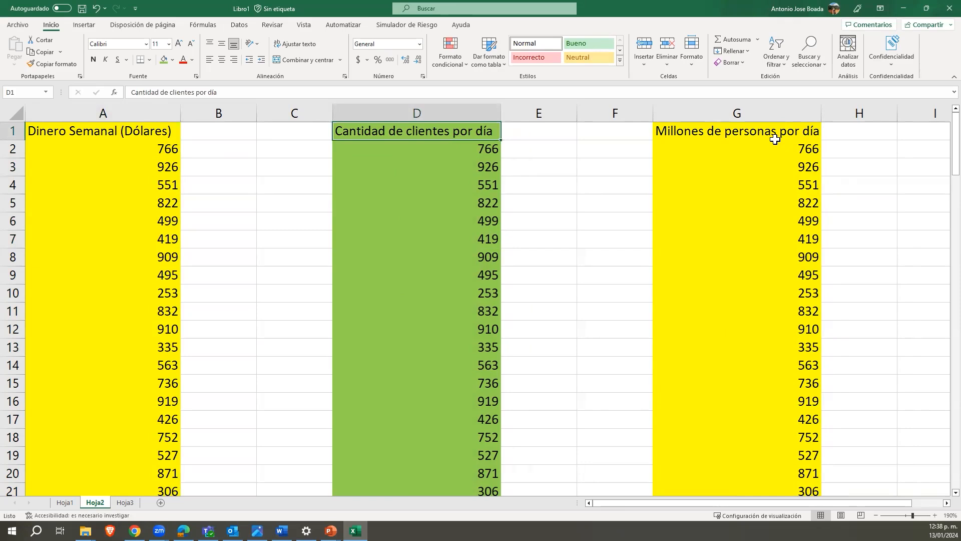
left_click(120, 132)
left_click(414, 140)
left_click(728, 129)
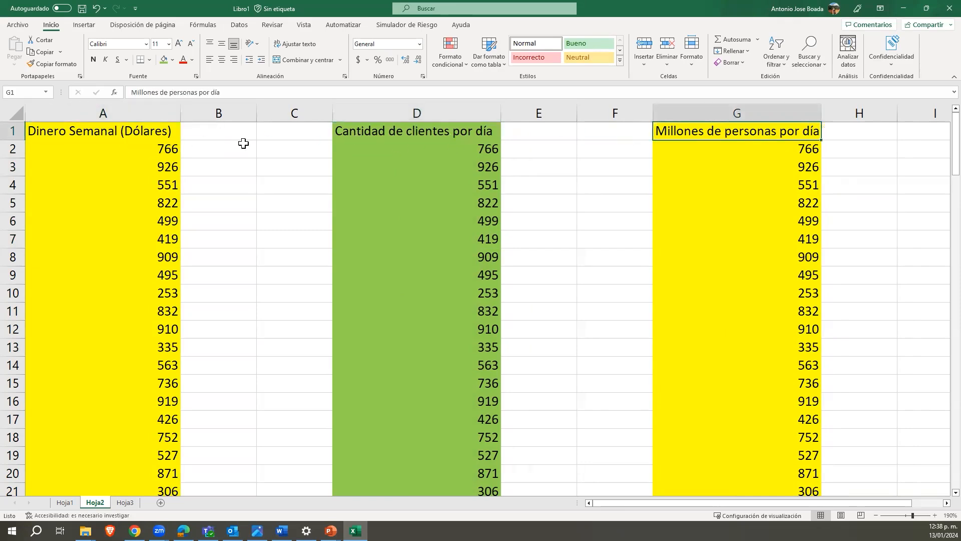
left_click(130, 135)
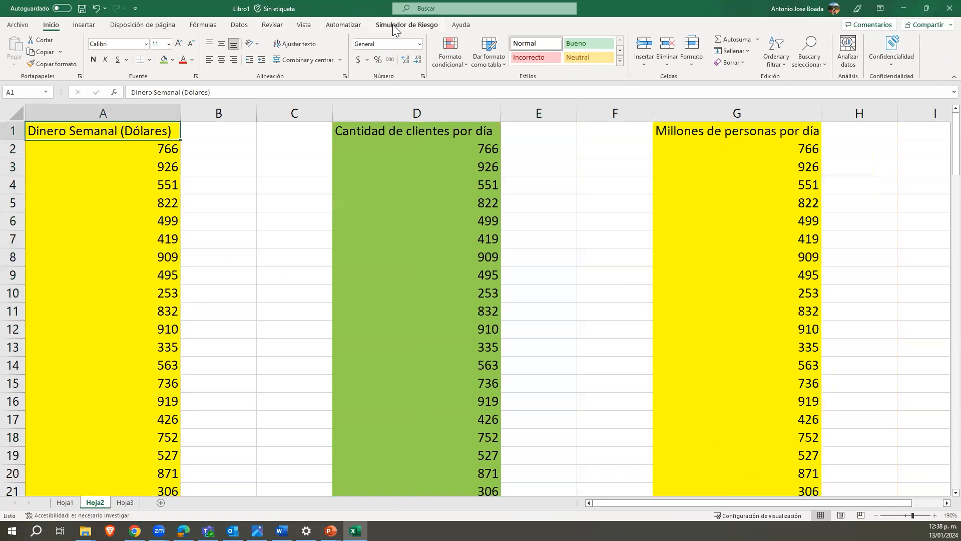
left_click(402, 25)
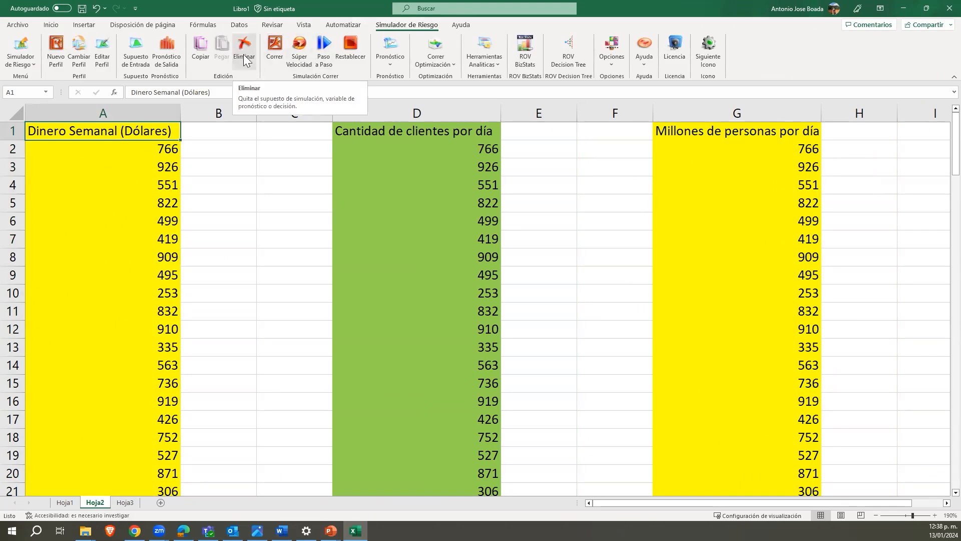
left_click(501, 64)
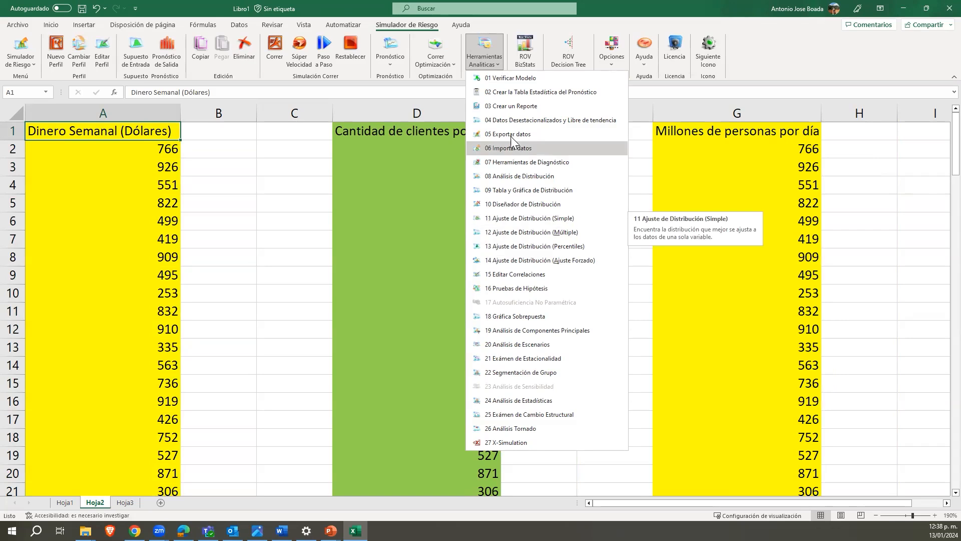
left_click(539, 218)
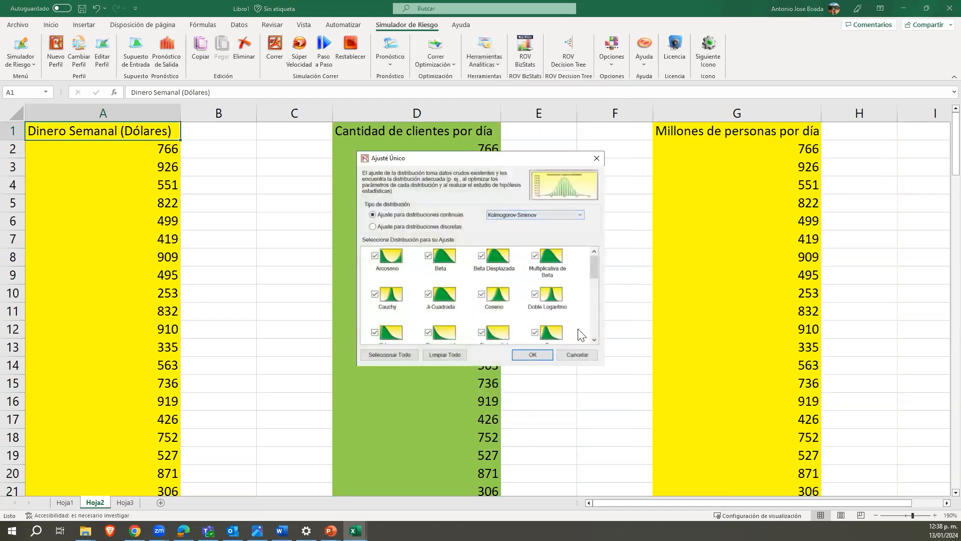
left_click(589, 353)
Run Risk Simulator's simple distribution fit on column A's heading and values, using continuous distributions and the Kolmogorov-Smirnov test.
left_click_drag(125, 129, 171, 450)
scroll(193, 305, "up", 20)
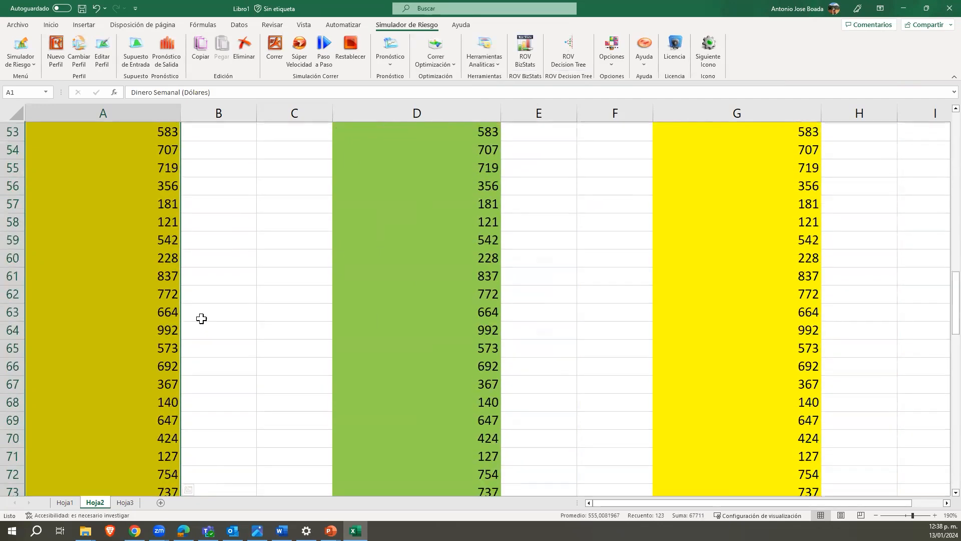
scroll(193, 305, "up", 3)
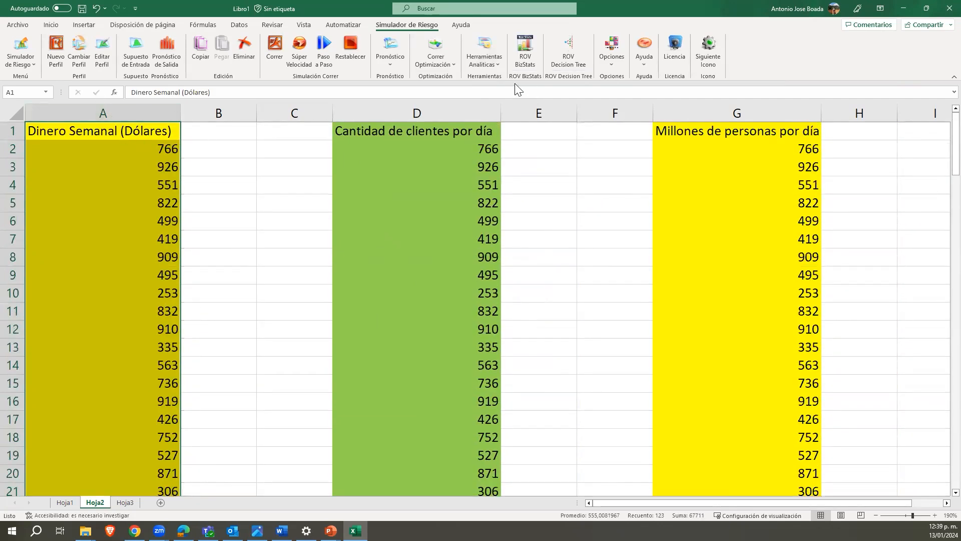
left_click(435, 58)
left_click(498, 62)
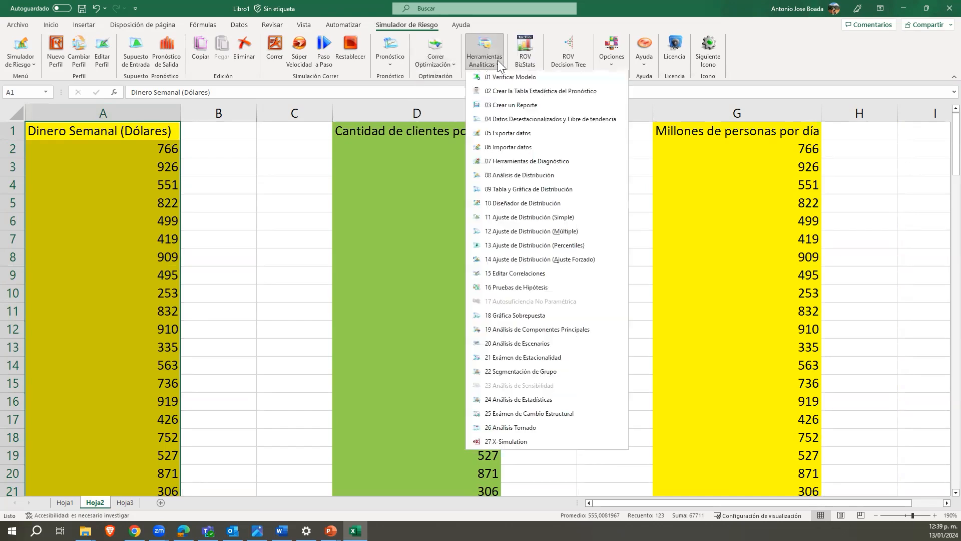
left_click(524, 220)
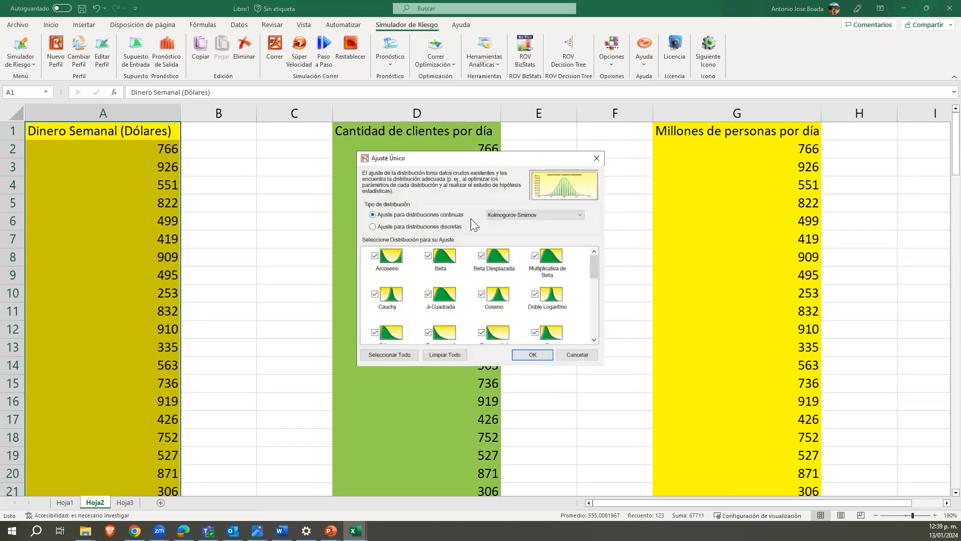
left_click(528, 212)
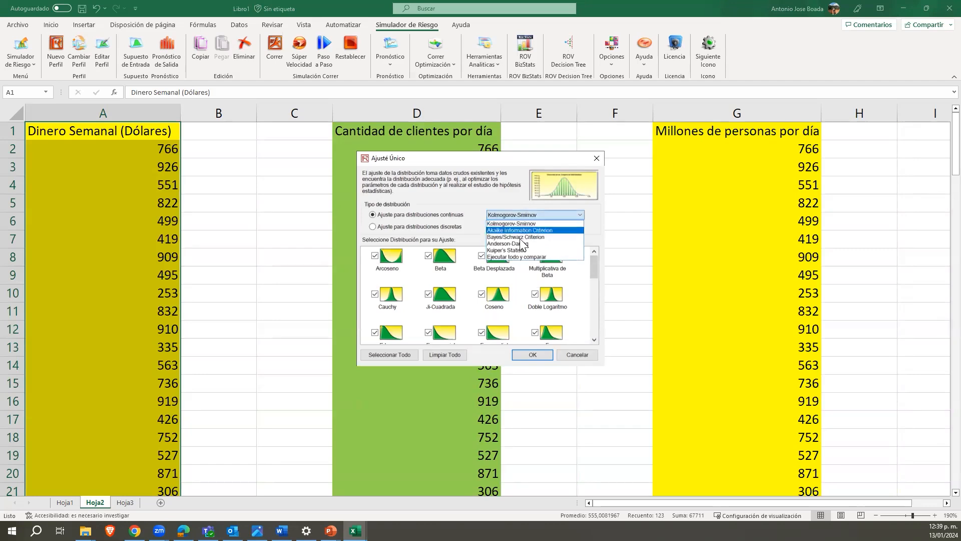
left_click(522, 221)
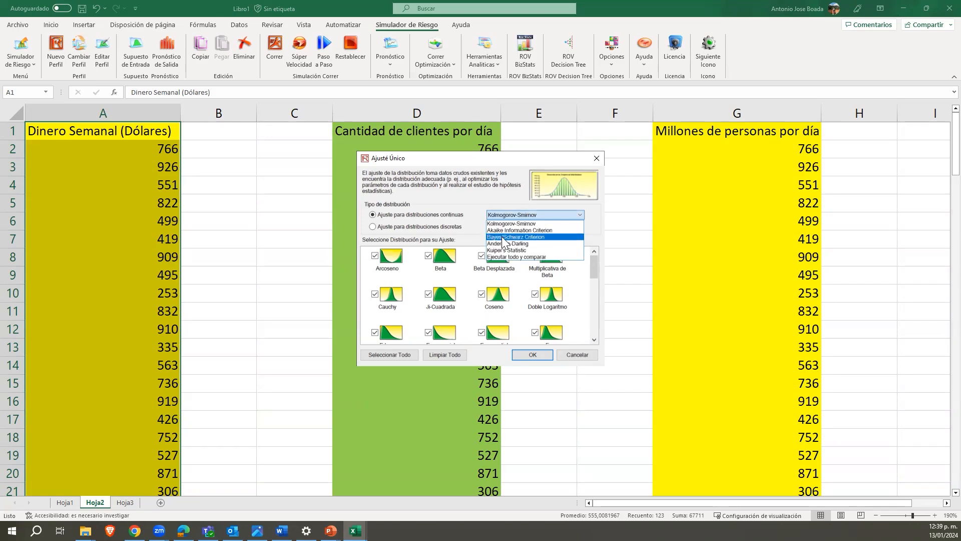
left_click(510, 195)
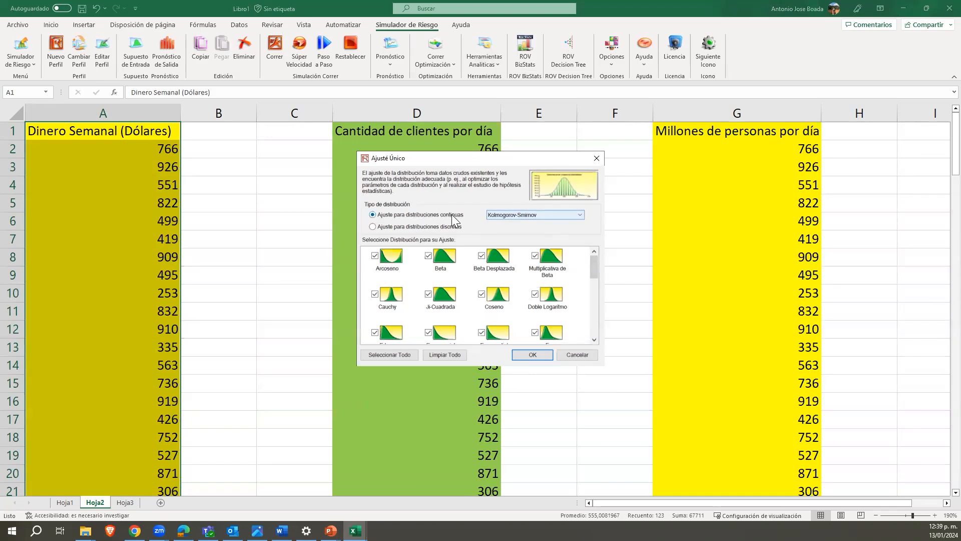
left_click(534, 354)
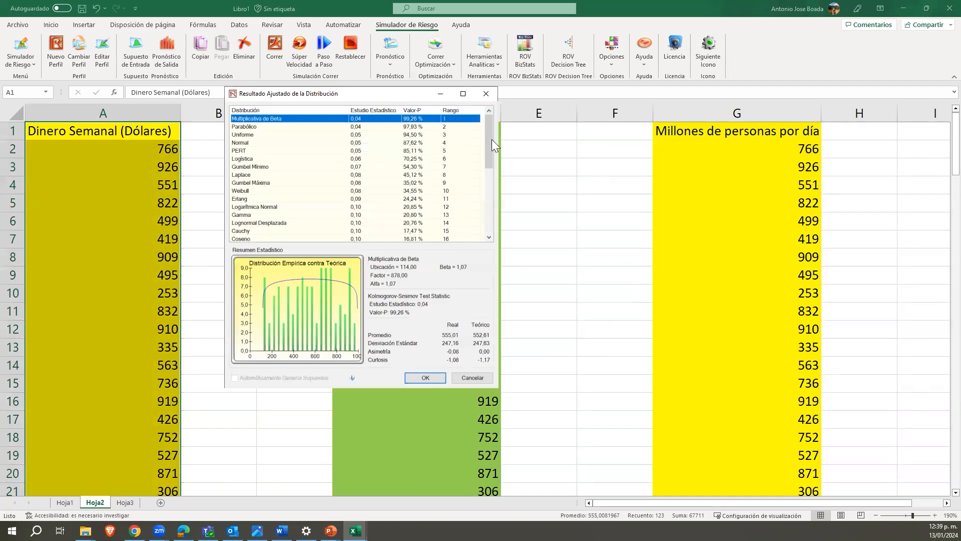
Examine the ranked fit results, comparing the p-values, charts and statistics of the Multiplicativa de Beta, Parabólico and Uniforme distributions.
left_click_drag(491, 142, 450, 231)
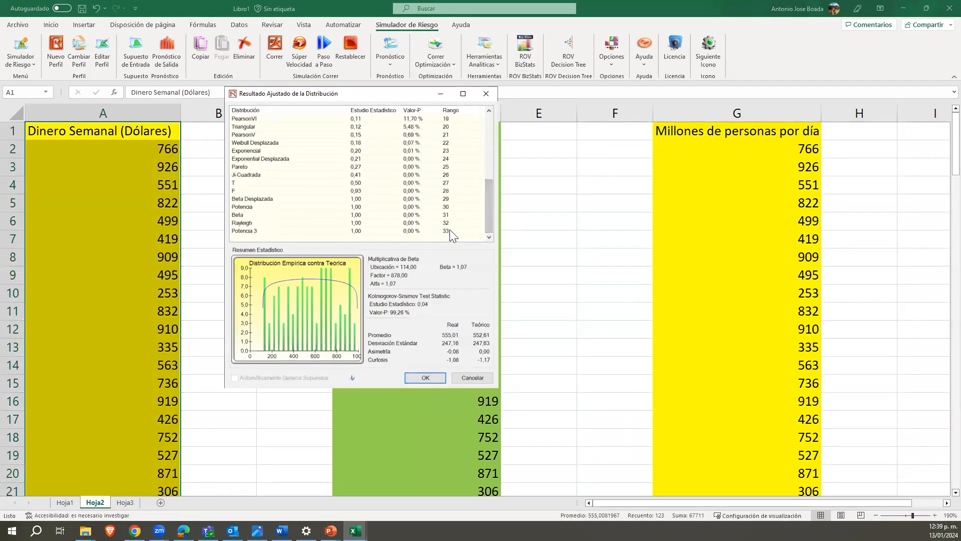
left_click_drag(492, 208, 489, 119)
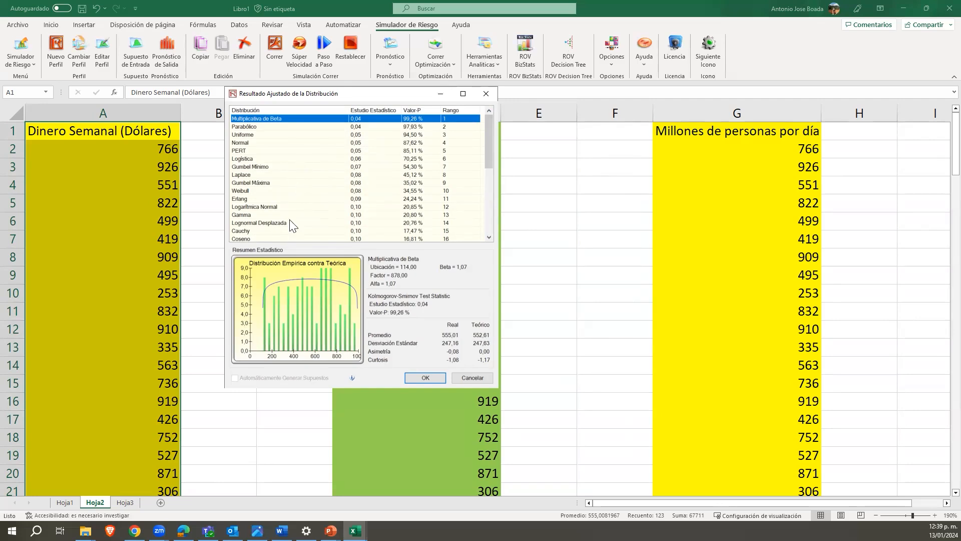
left_click(258, 129)
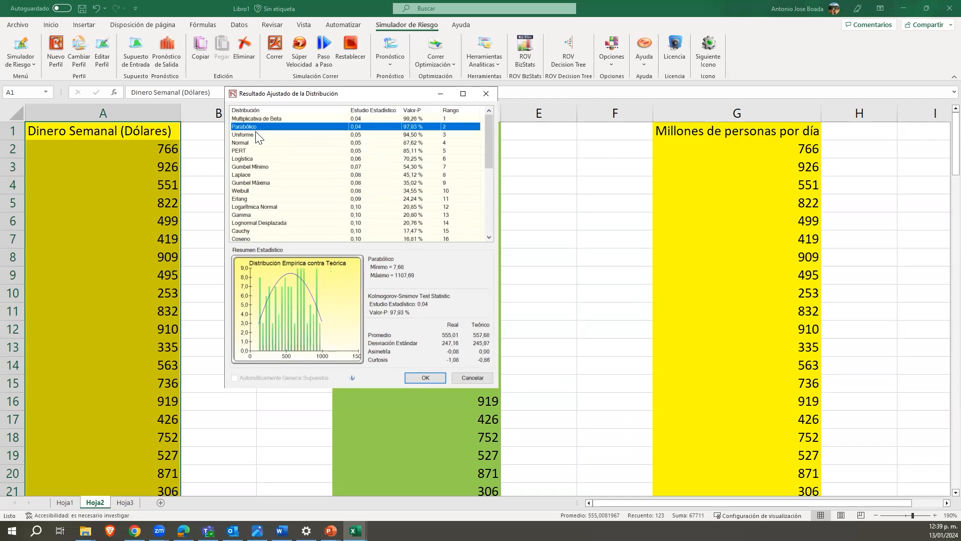
left_click(240, 135)
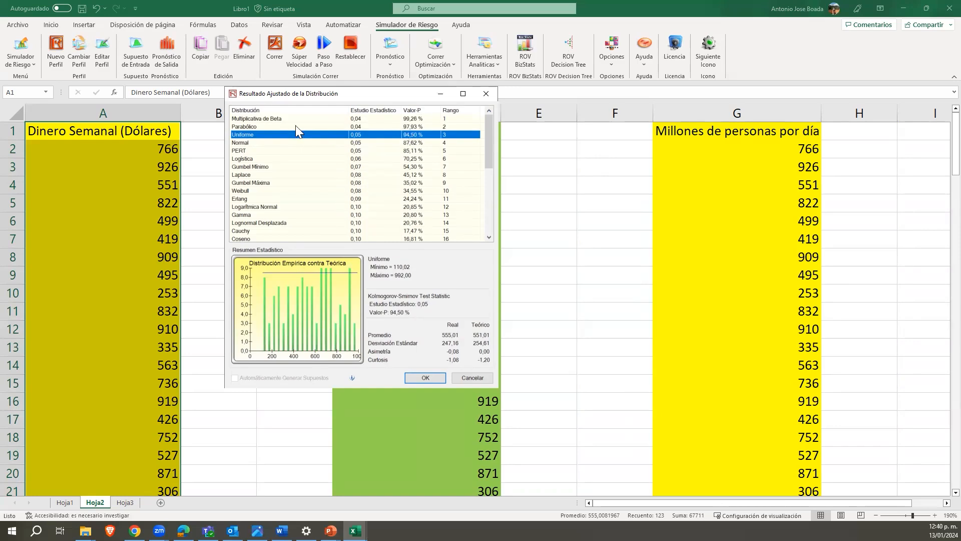
left_click(271, 118)
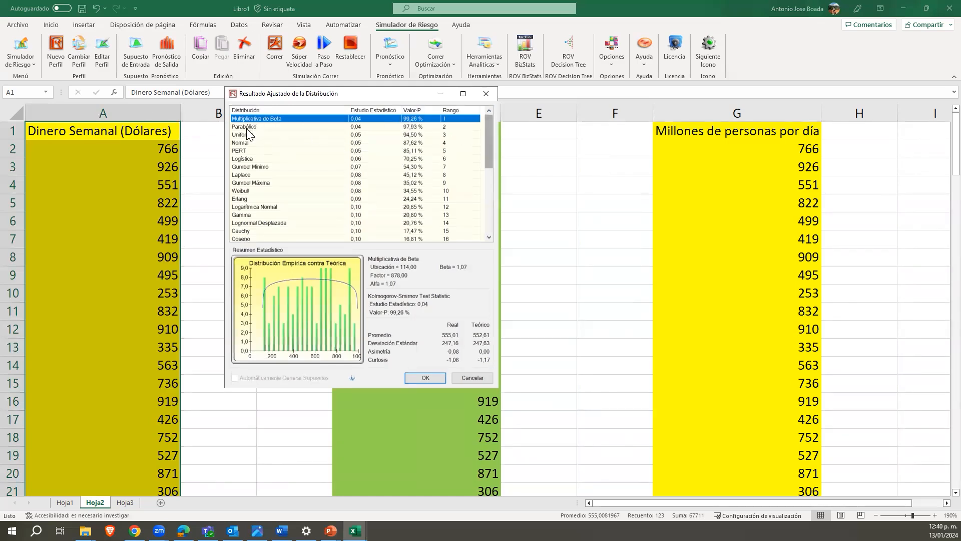
left_click_drag(488, 148, 488, 227)
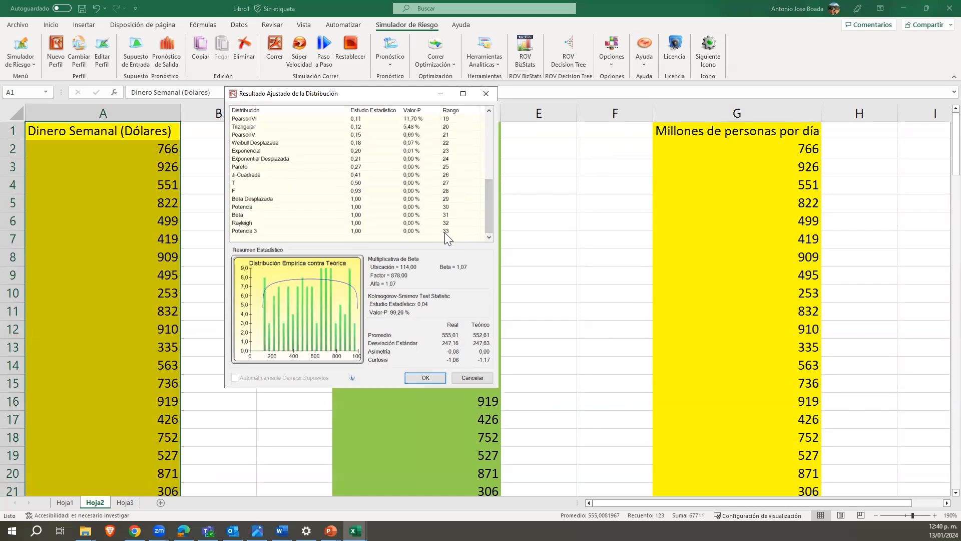
left_click_drag(488, 208, 483, 131)
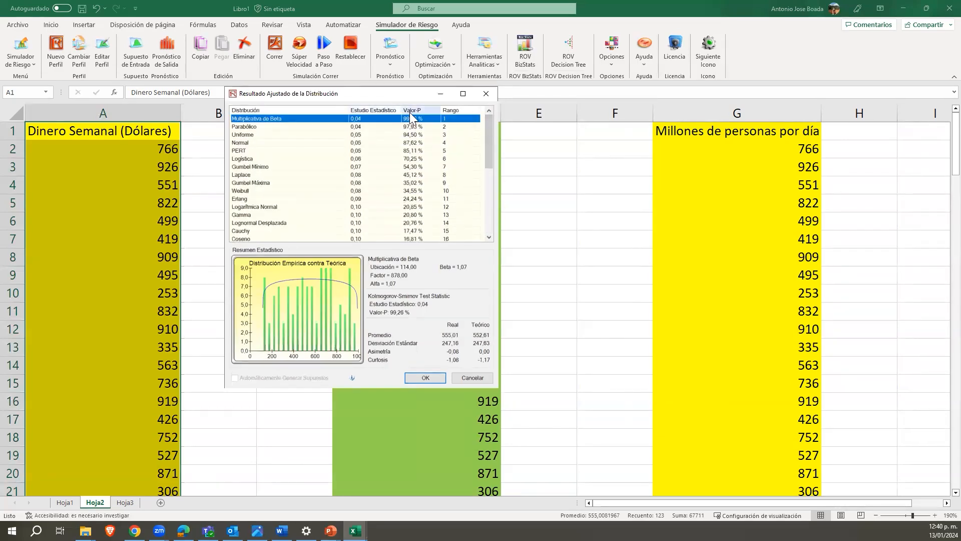
mouse_move(486, 137)
left_mouse_down()
mouse_move(485, 206)
mouse_move(485, 120)
left_mouse_up()
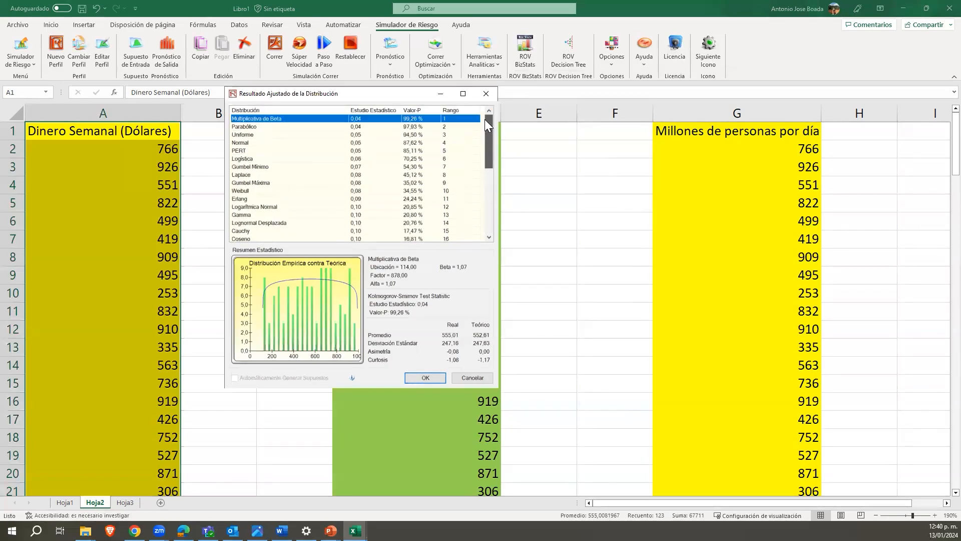
Choose the Uniforme distribution from the ranked fits and generate its report sheet.
left_click(264, 127)
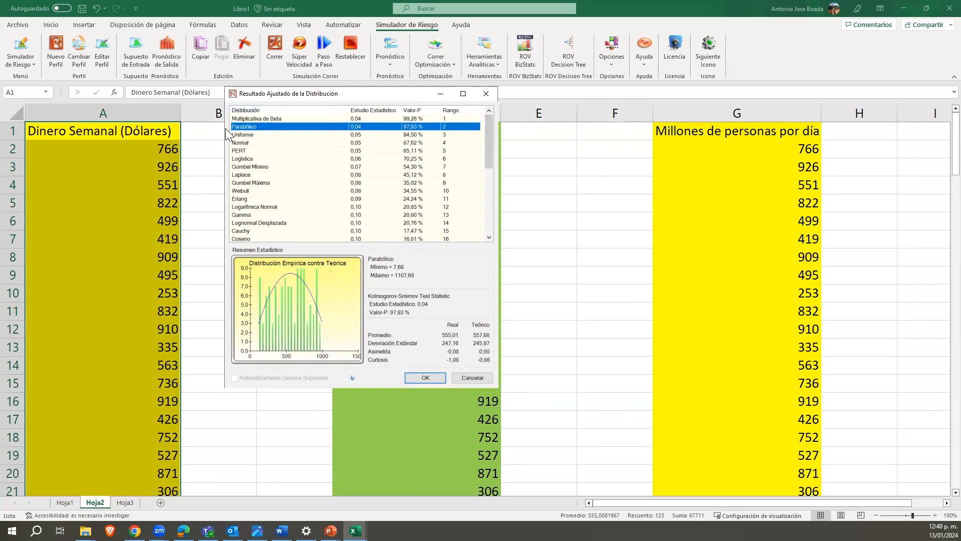
left_click(251, 135)
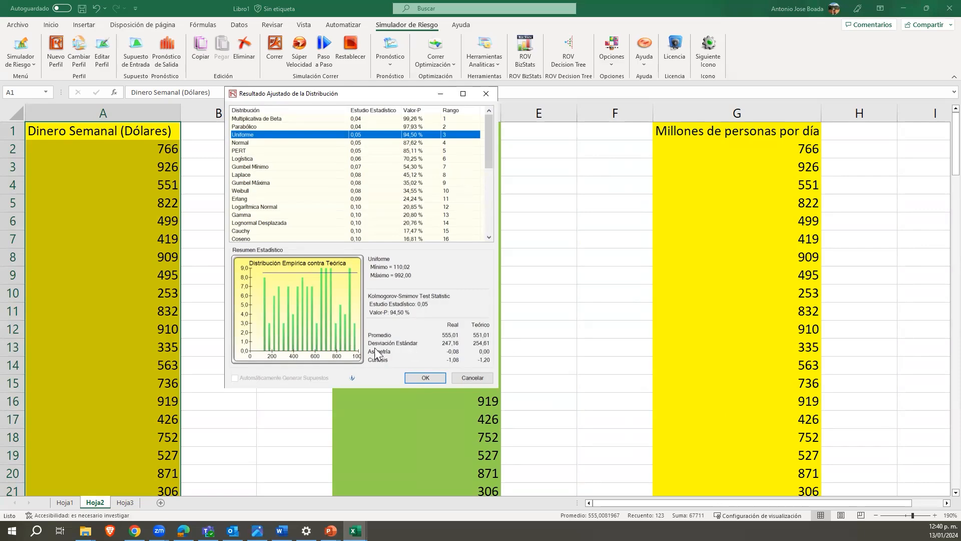
left_click(427, 376)
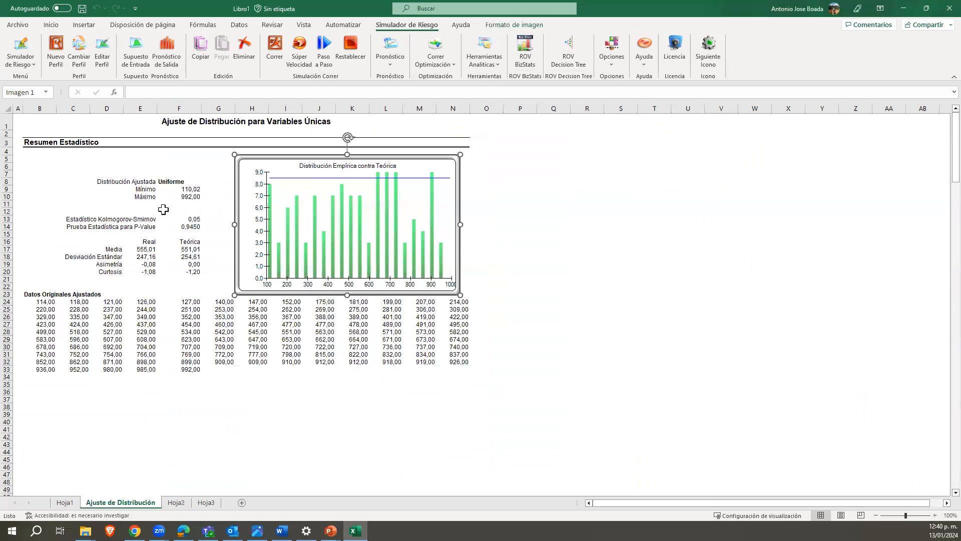
left_click(163, 210)
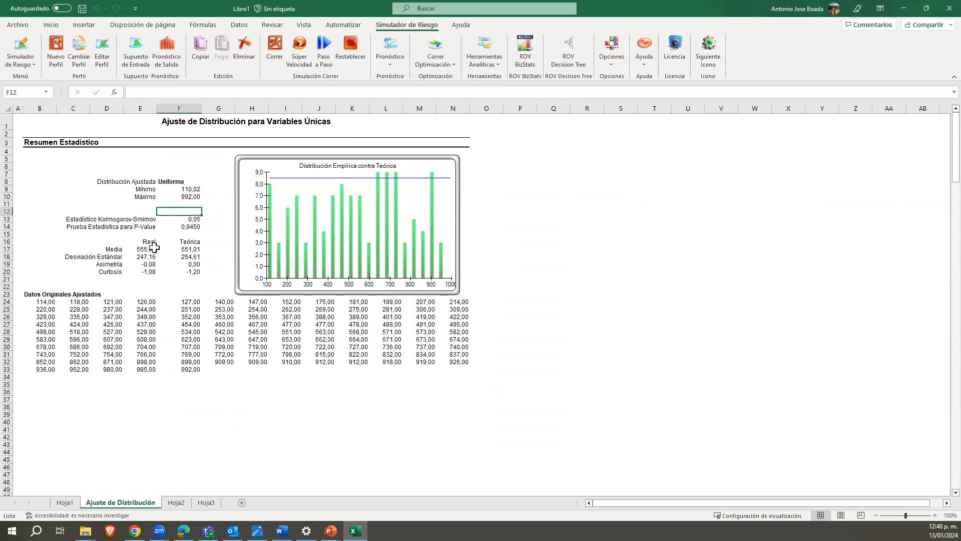
Fill the theoretical mean in F17 with light green and compare it with the real mean in E17.
left_click(182, 249)
left_click(51, 25)
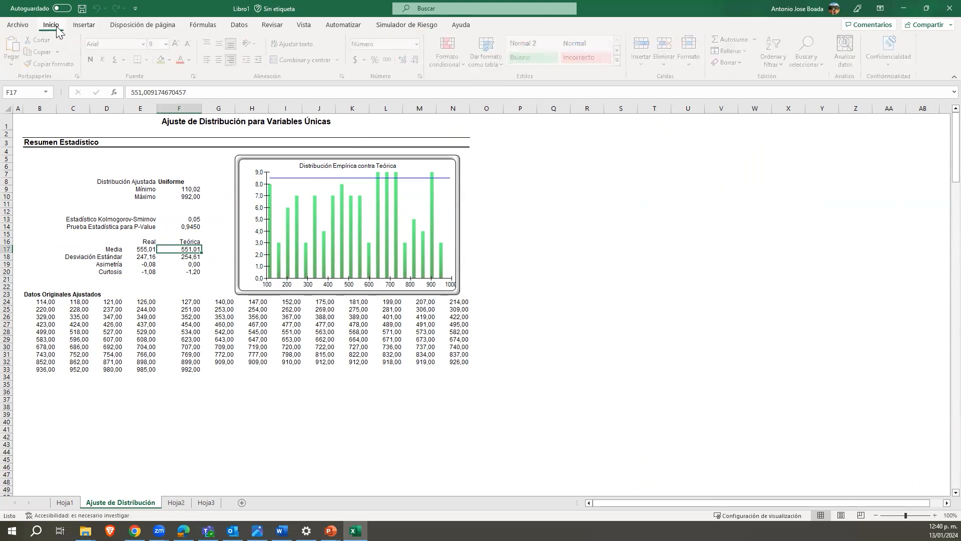
left_click(165, 60)
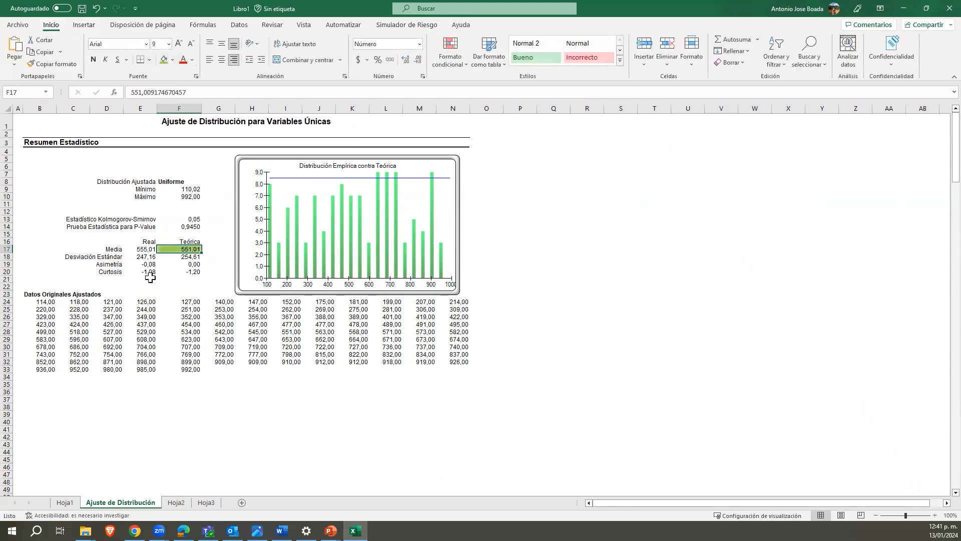
left_click(142, 249)
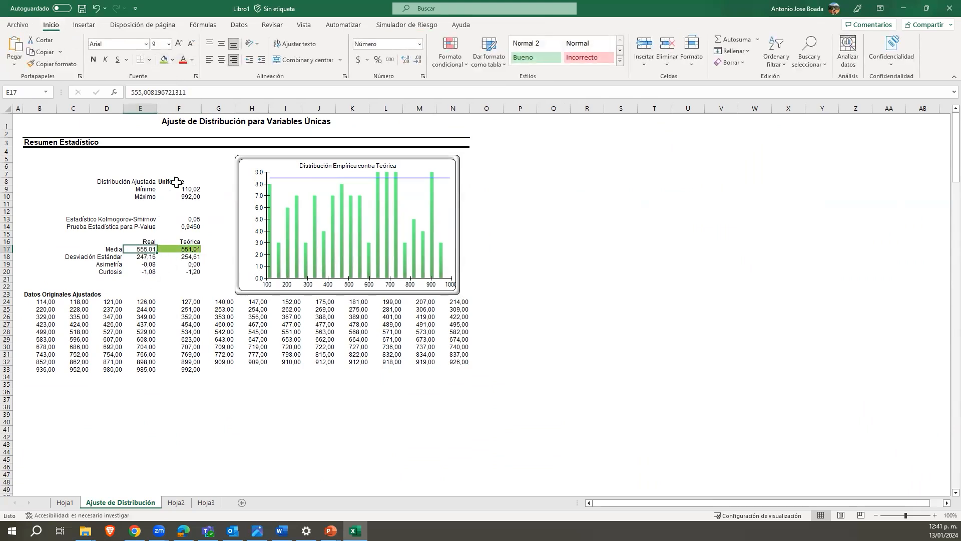
Fill the fitted distribution's name, minimum and maximum in D8:F10 with light green.
left_click(108, 182)
left_click_drag(164, 182, 181, 196)
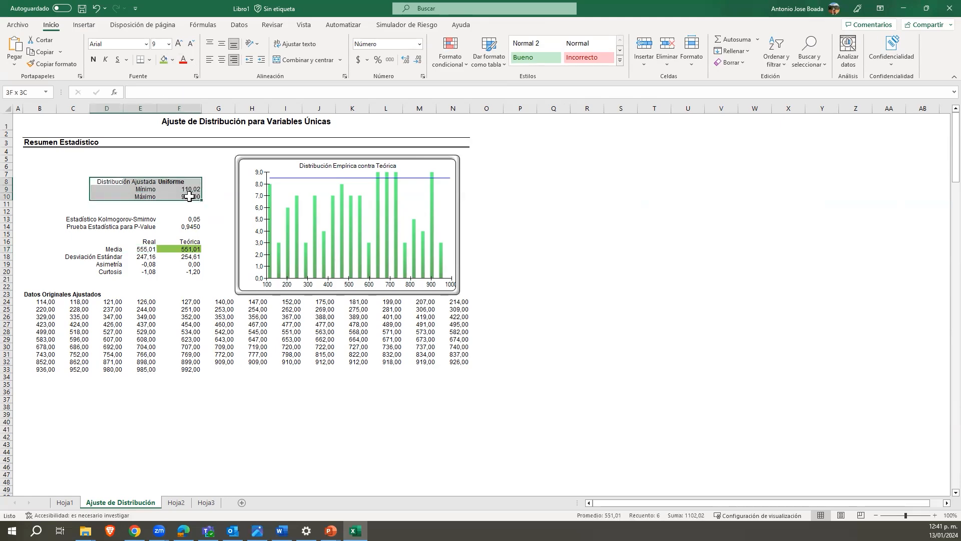
left_click(165, 60)
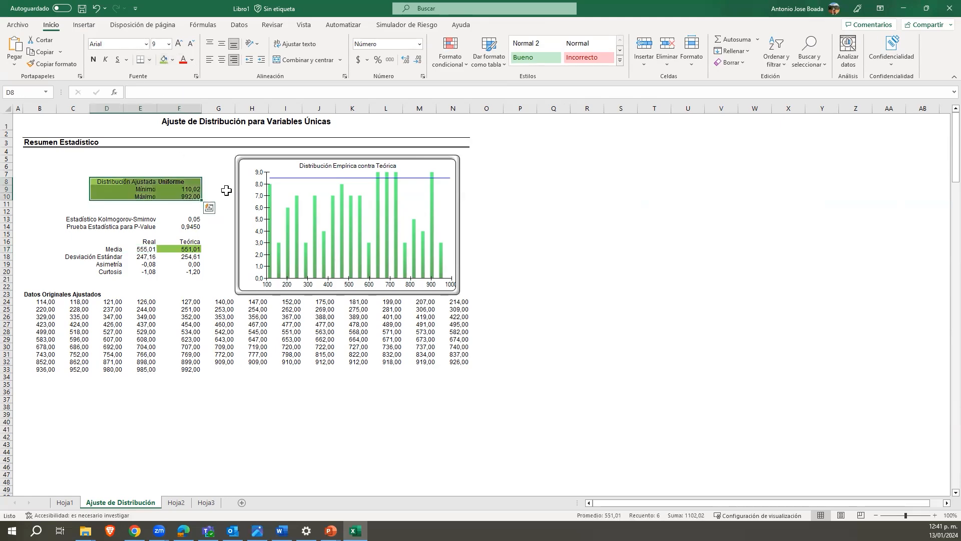
Examine the minimum and maximum parameters of the fitted Uniforme distribution in the enlarged report.
left_click(934, 515)
left_click(935, 515)
left_click(935, 515)
left_click(935, 515)
left_click(935, 515)
scroll(719, 393, "up", 3)
left_click(244, 234)
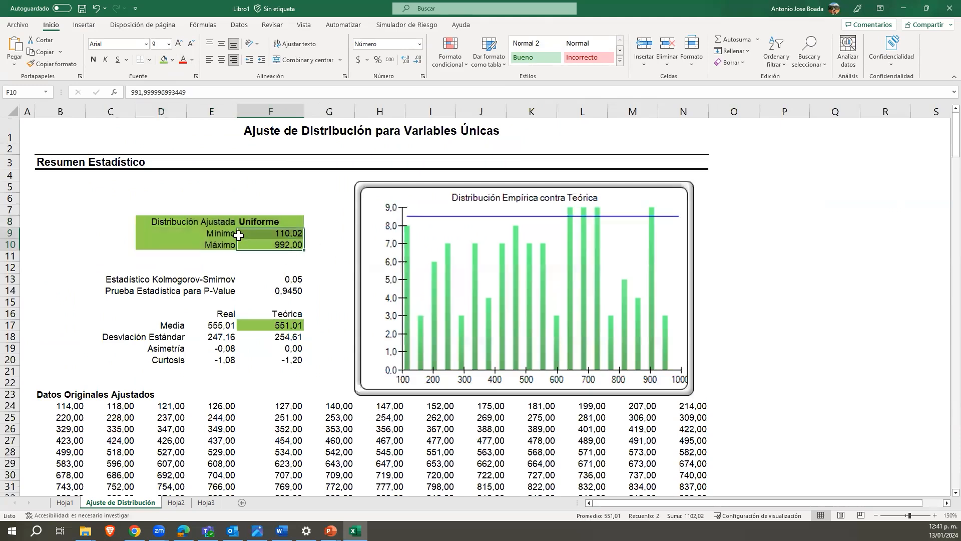
left_click(277, 246)
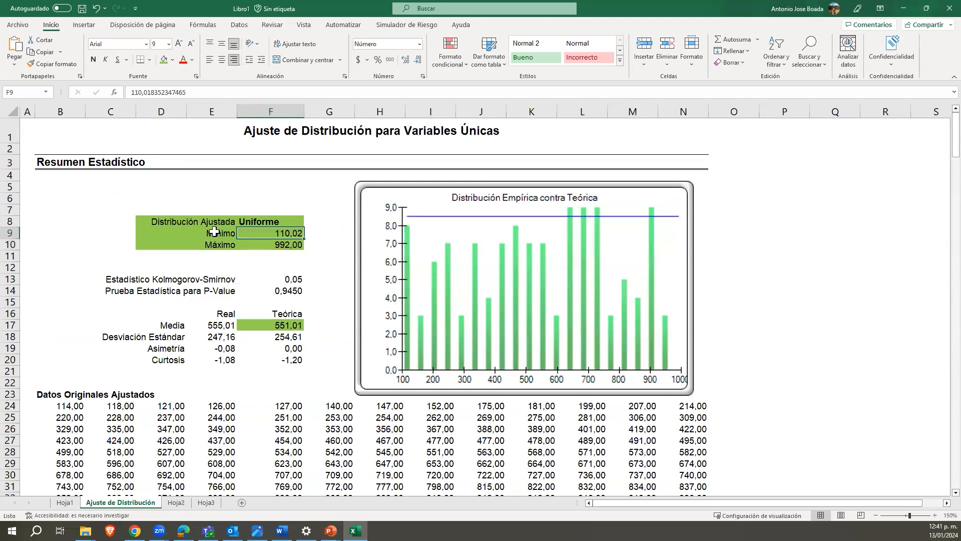
left_click(216, 233)
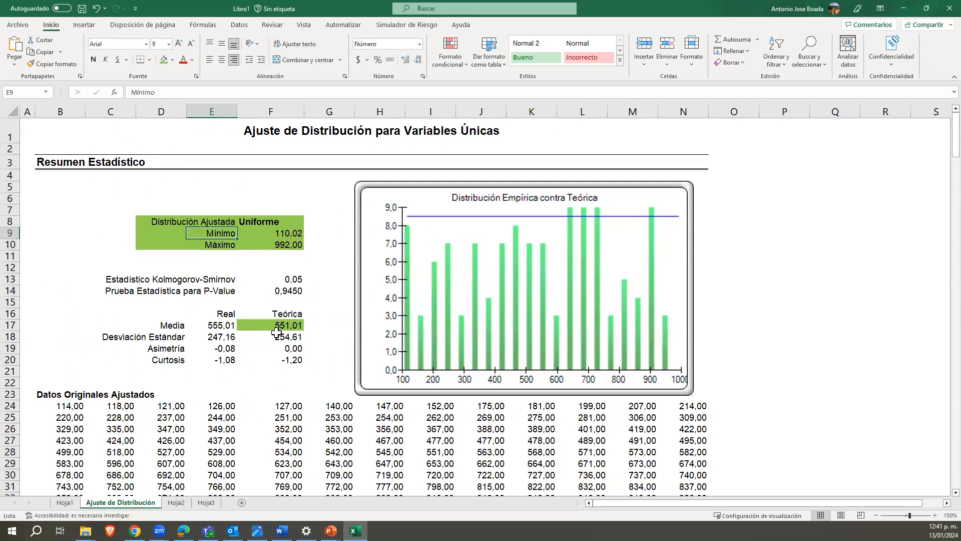
left_click(296, 233)
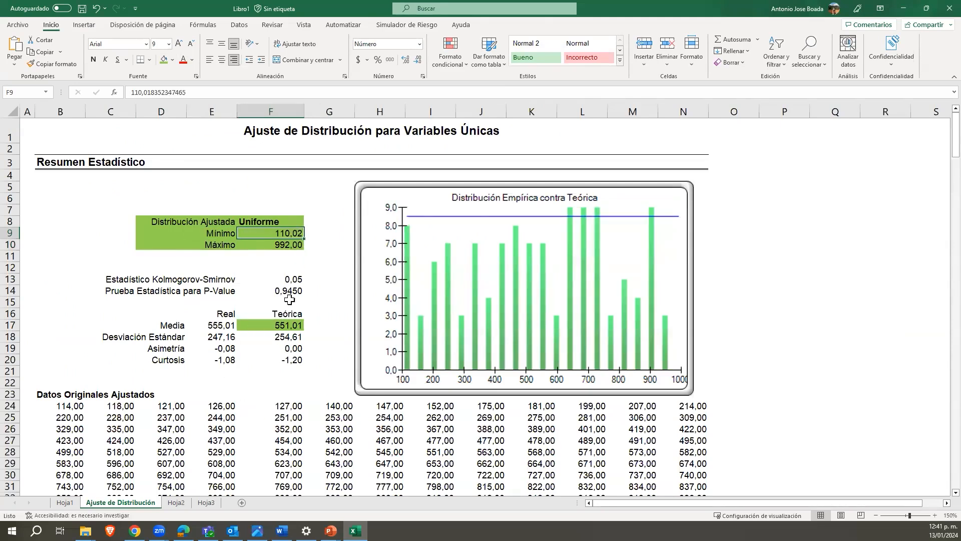
Run Risk Simulator's simple distribution fit on D1:D123 of Hoja2, the Cantidad de clientes por día data, using discrete distributions.
left_click(178, 502)
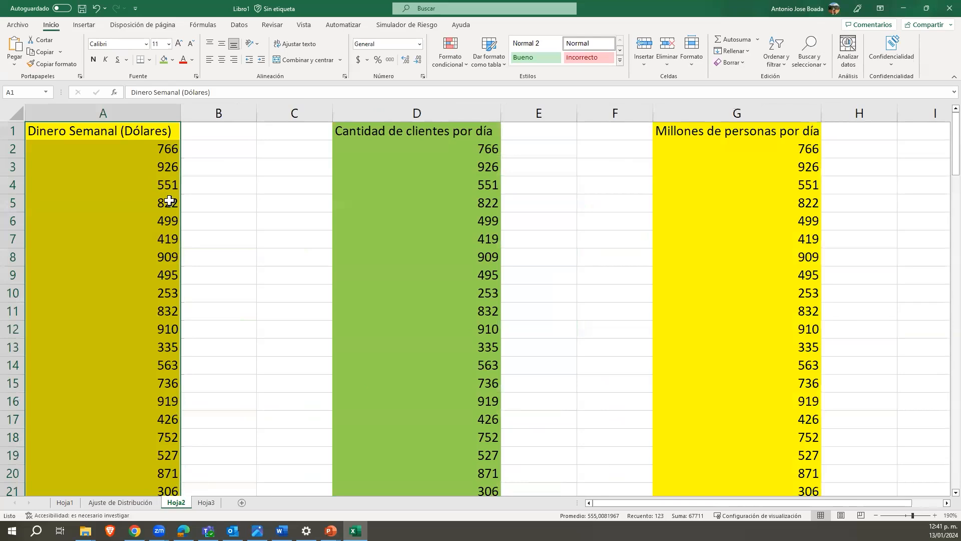
left_click_drag(441, 164, 440, 129)
left_click(425, 130)
left_click(139, 169)
left_click(457, 165)
left_click(433, 125)
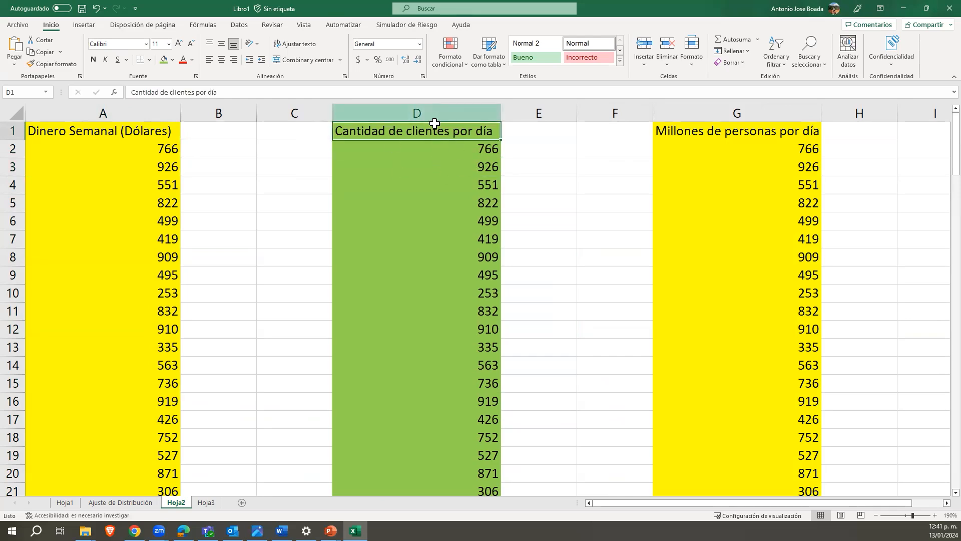
left_click_drag(435, 129, 457, 455)
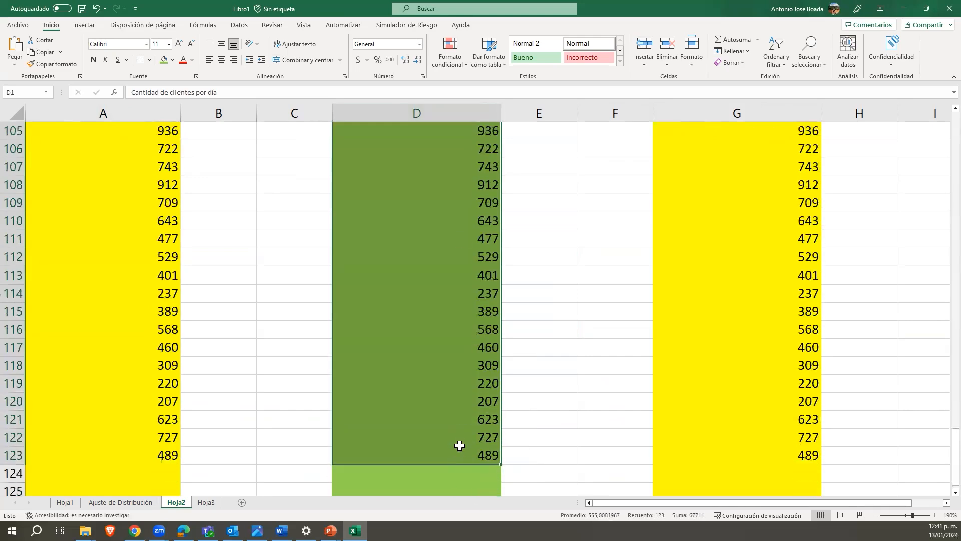
left_click(397, 28)
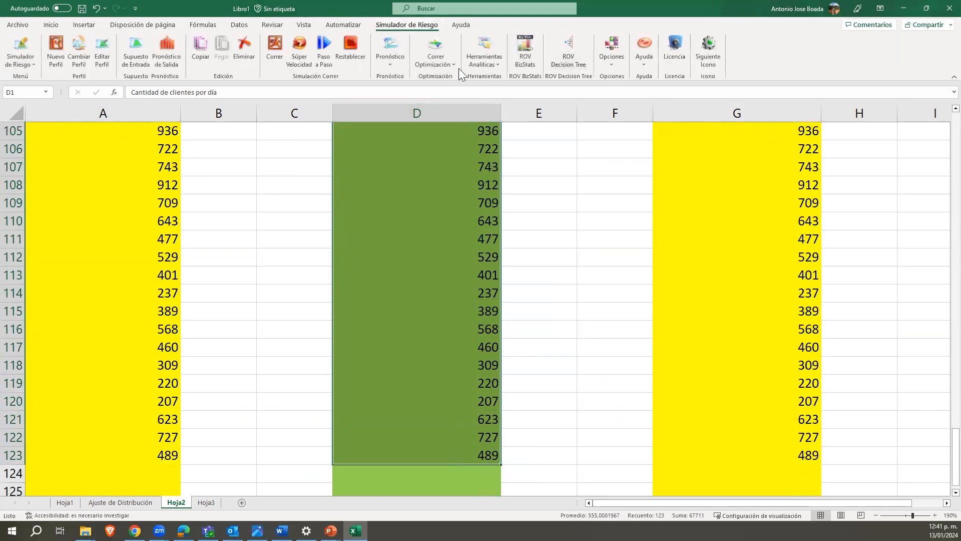
left_click(489, 63)
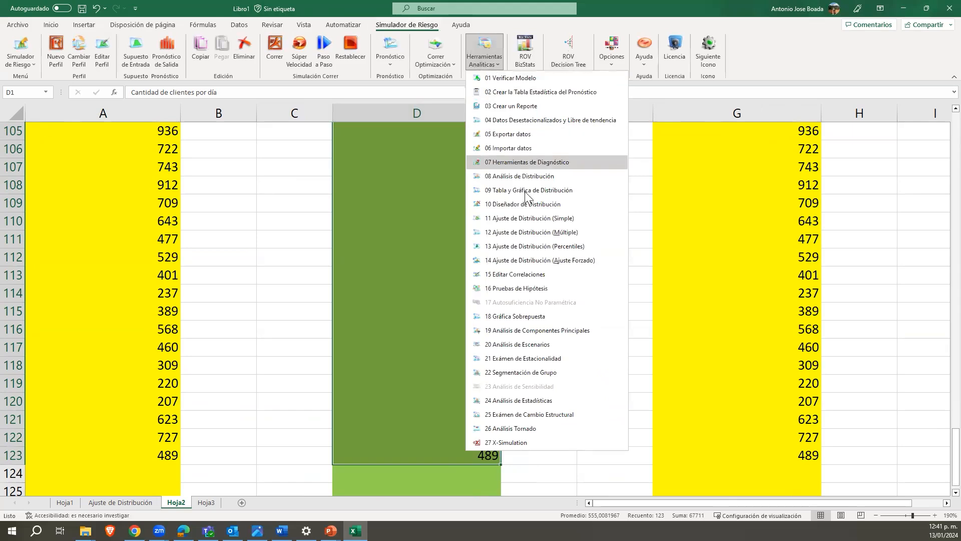
left_click(517, 222)
left_click(385, 227)
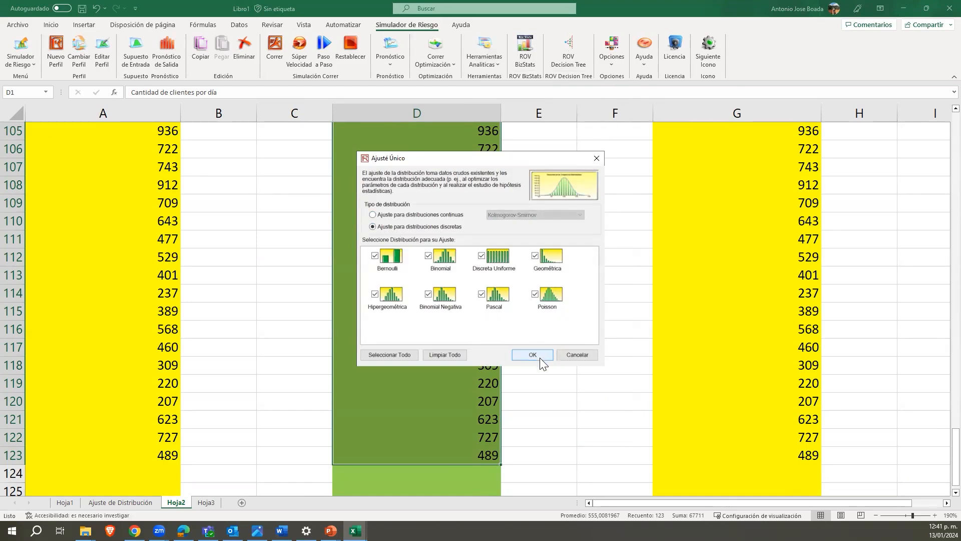
left_click(425, 214)
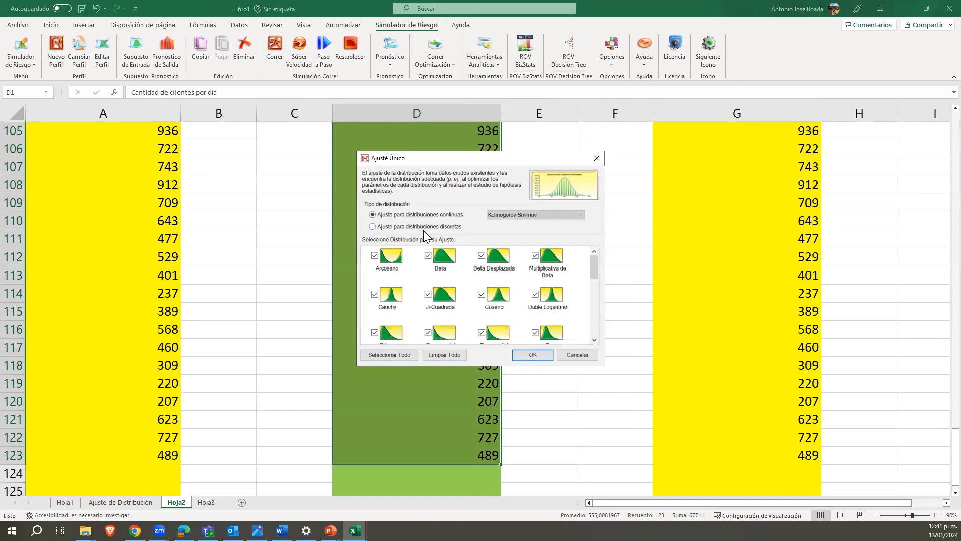
left_click(424, 226)
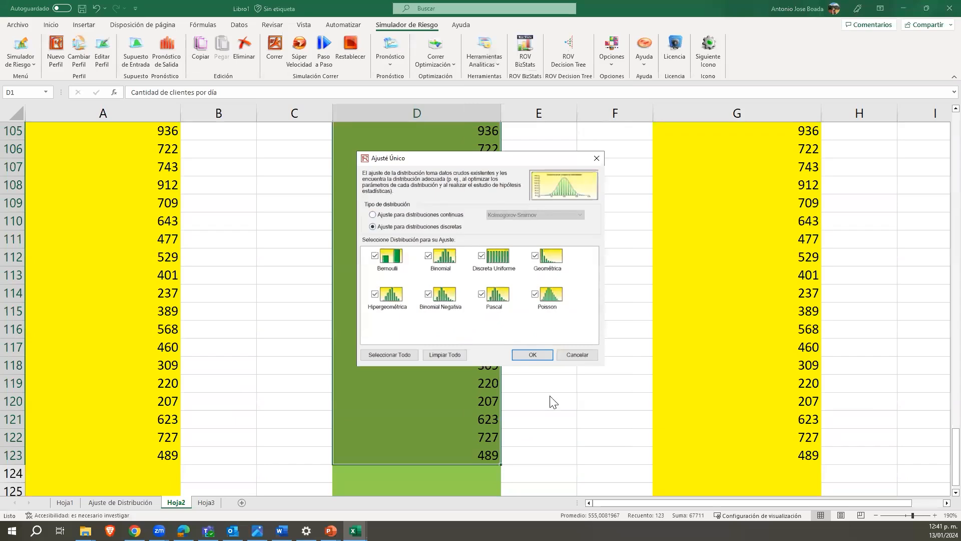
left_click(533, 354)
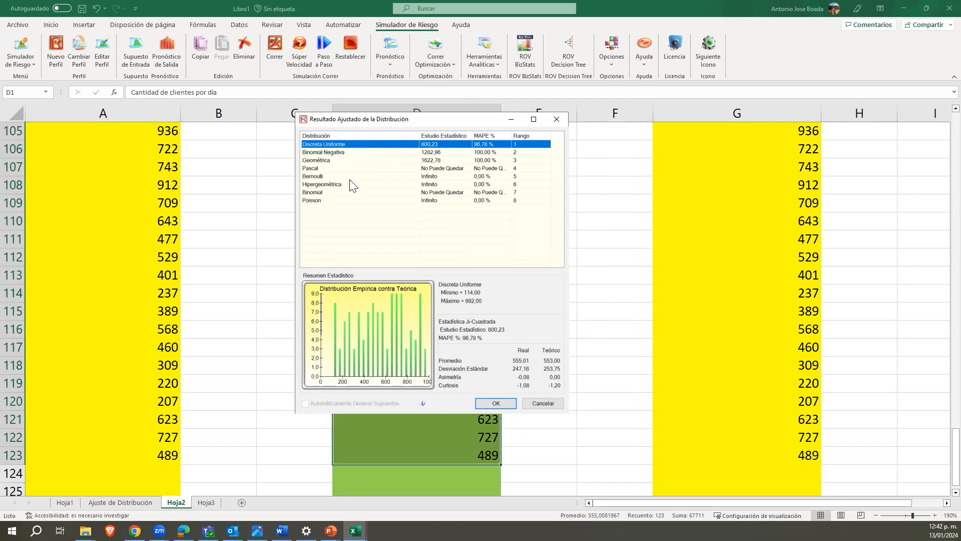
Generate the report sheet for the top-ranked Discreta Uniforme distribution and compare it with the continuous fit's report.
left_click(498, 402)
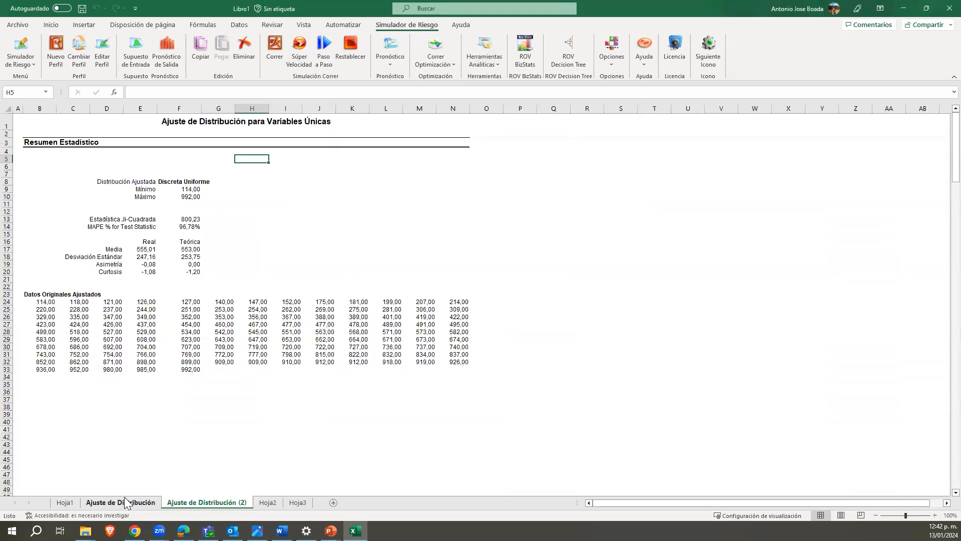
left_click(123, 502)
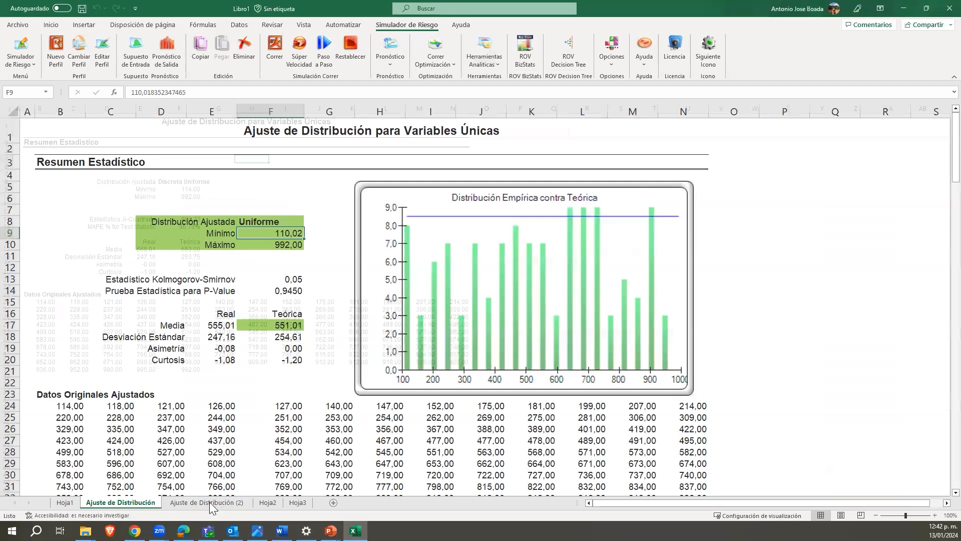
left_click(206, 502)
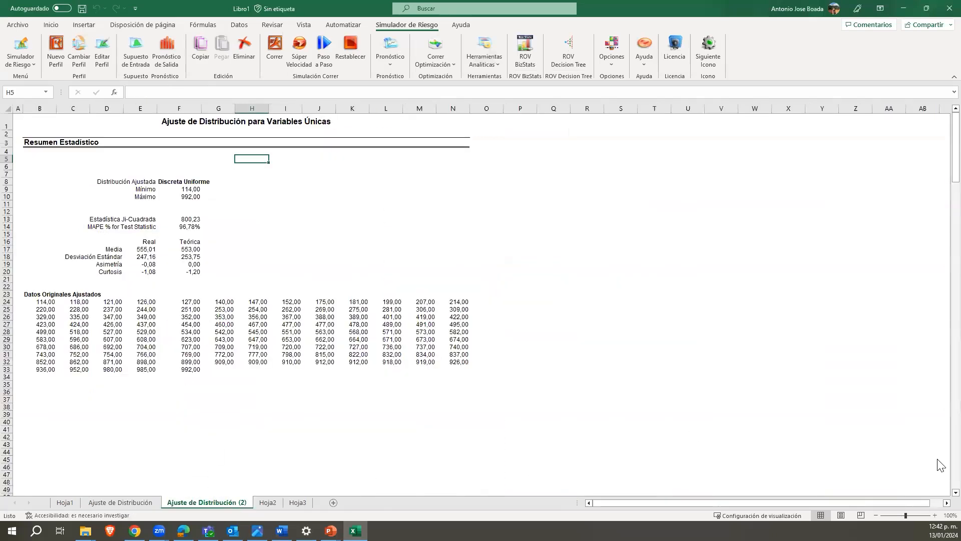
Fill the theoretical mean in F17 and the fitted distribution block D8:F10 of the discrete report with light green.
left_click(934, 515)
left_click(935, 515)
left_click(934, 515)
left_click(934, 515)
left_click(934, 515)
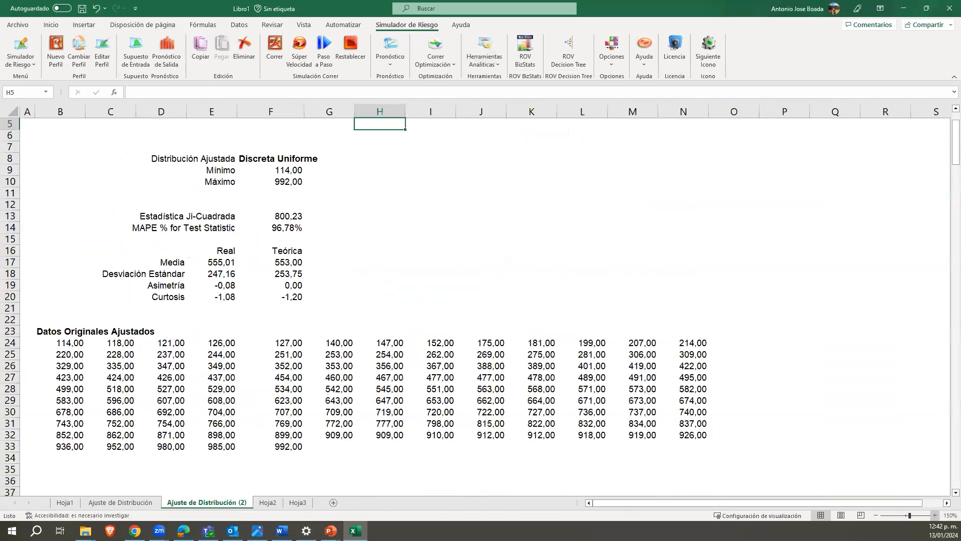
scroll(260, 381, "up", 2)
left_click(184, 331)
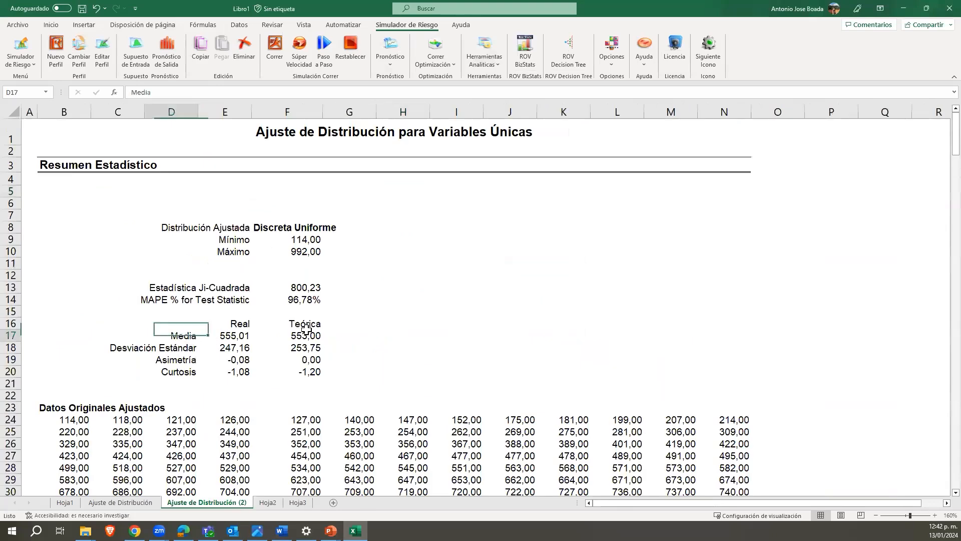
left_click_drag(306, 329, 307, 334)
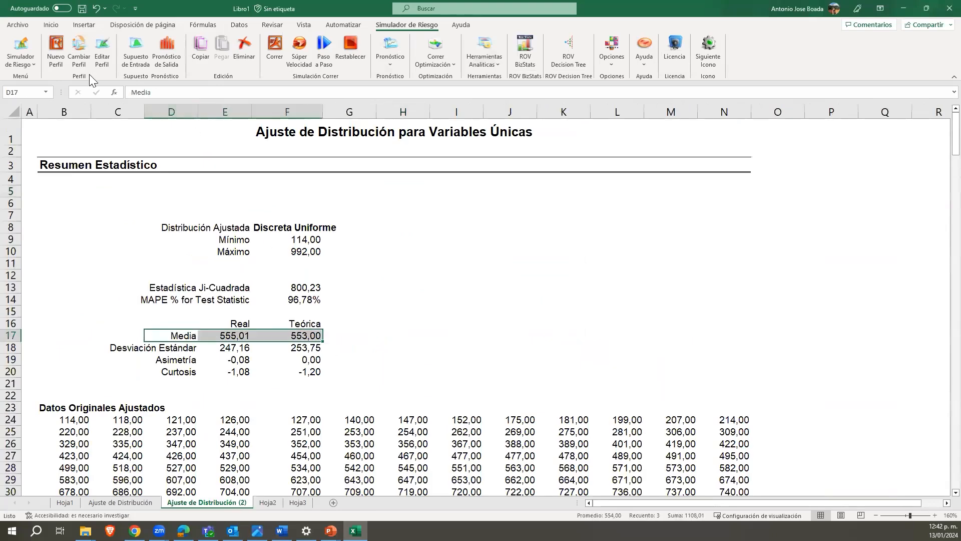
left_click(51, 25)
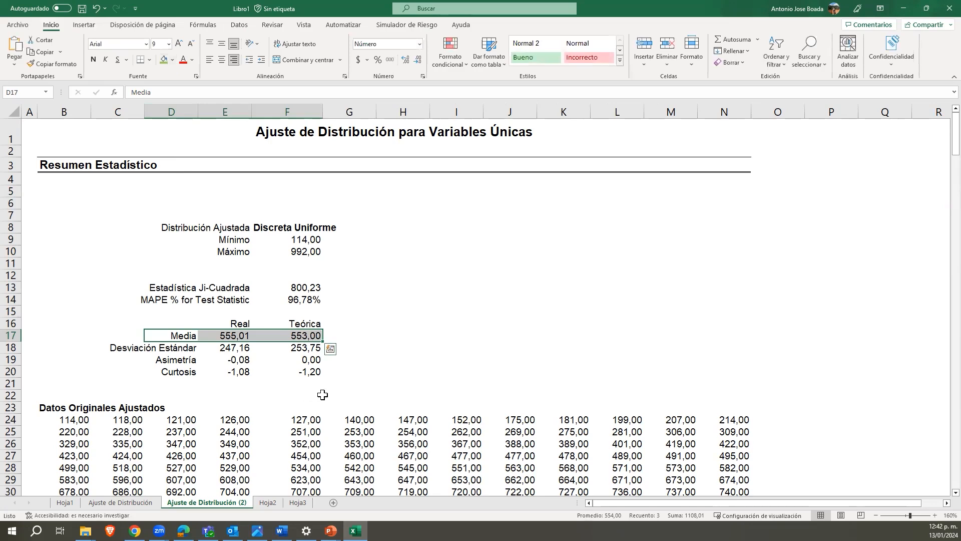
left_click(305, 336)
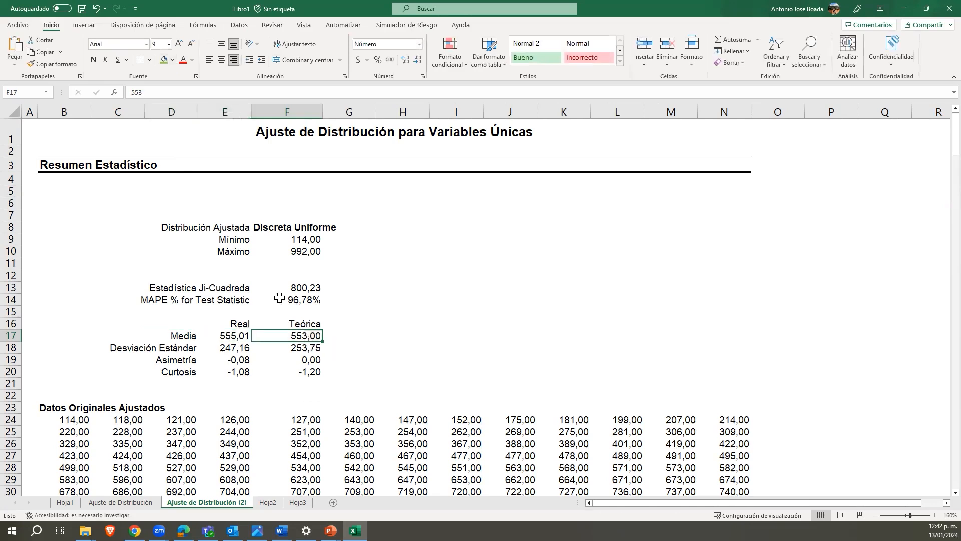
left_click(164, 59)
left_click_drag(150, 225, 288, 254)
left_click(164, 59)
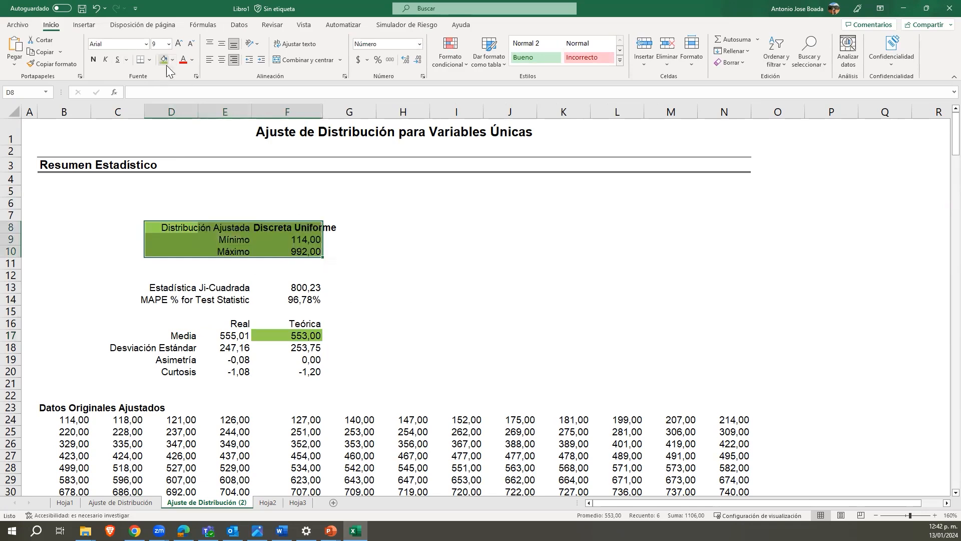
left_click(309, 250)
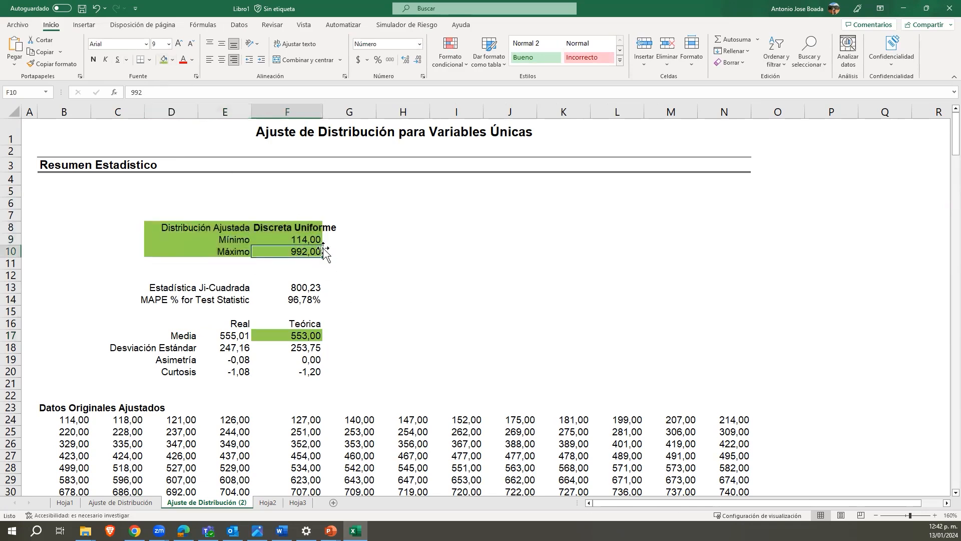
Review the Cantidad de clientes por día column on Hoja2 and switch to the PowerPoint slide about the Uniforme distribution.
left_click(268, 502)
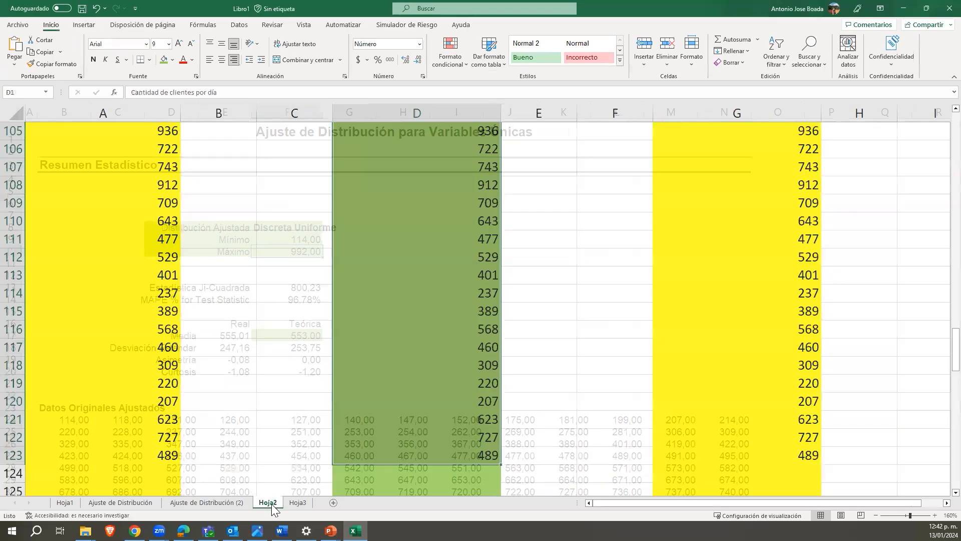
scroll(425, 408, "up", 15)
scroll(424, 408, "up", 20)
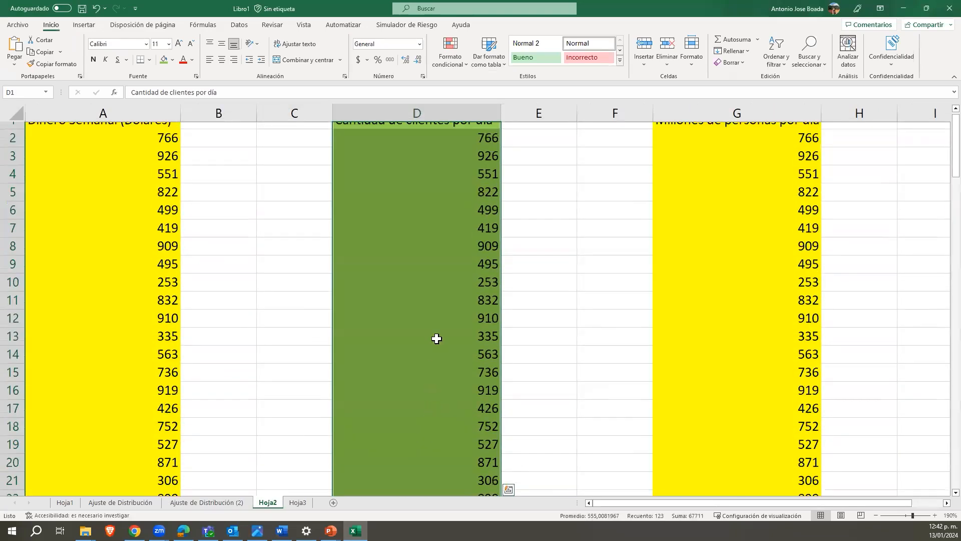
left_click(405, 149)
left_click(415, 128)
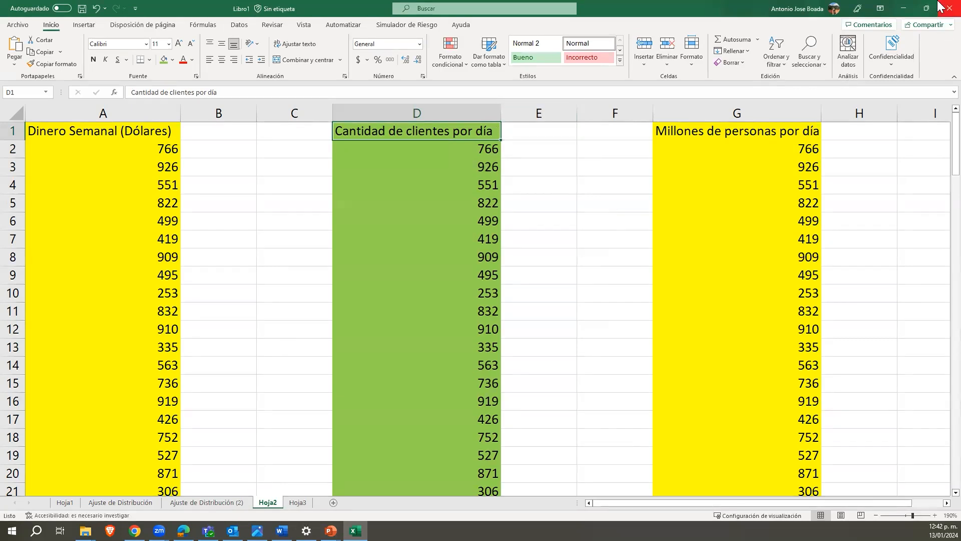
left_click(903, 10)
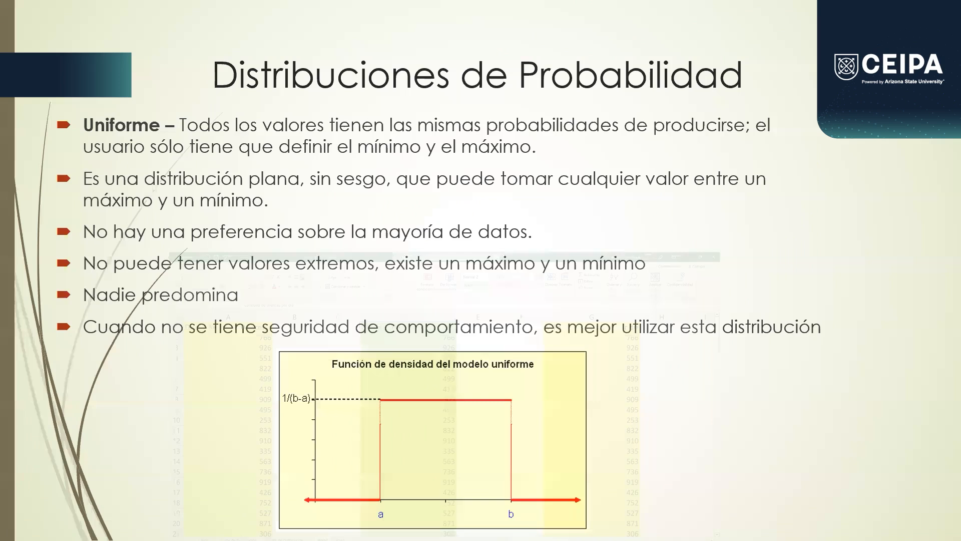